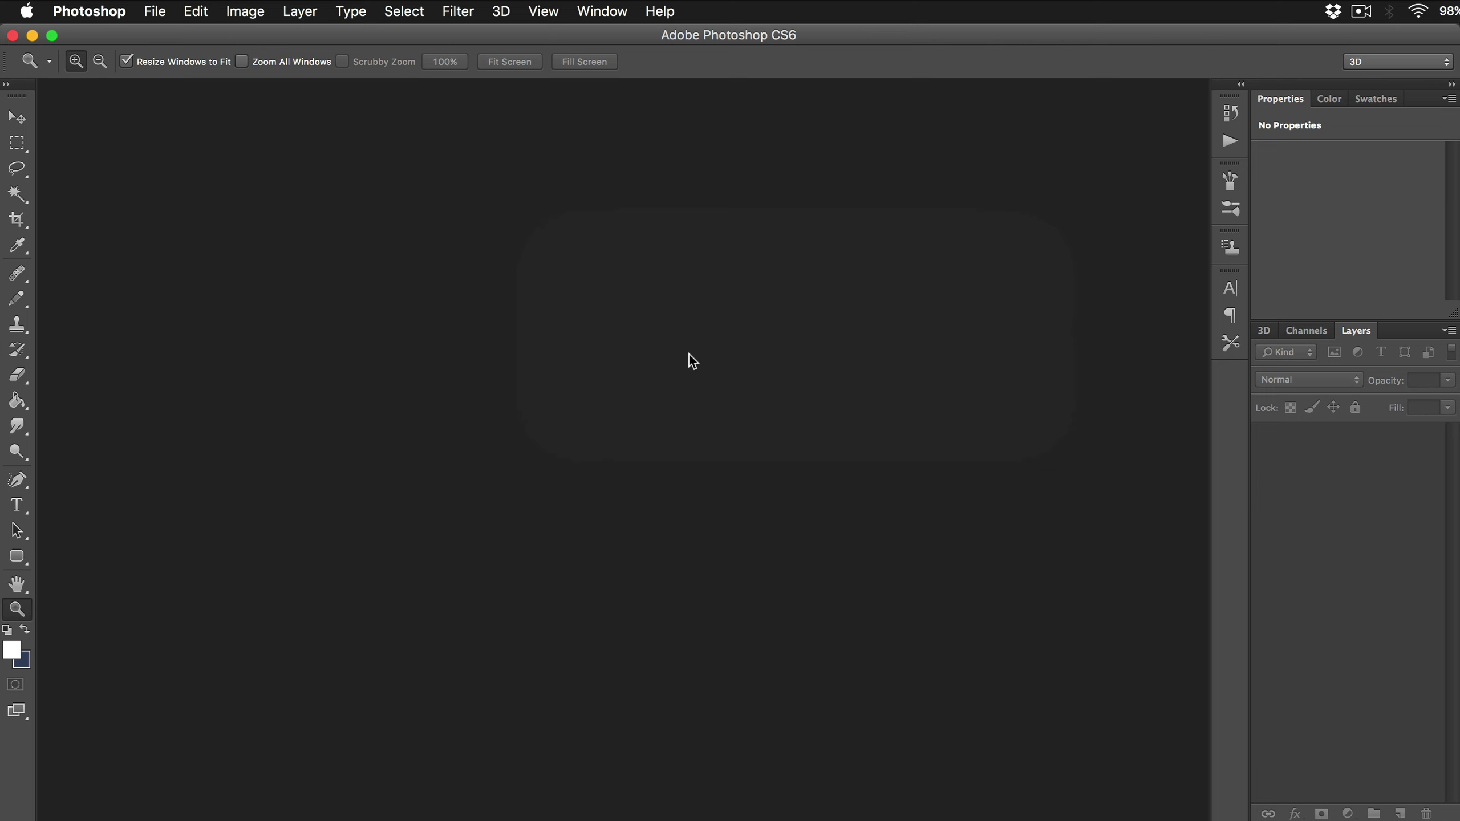
- Open the SkiTrip.jpg sample photo from the Image Samples folder
{"action": "left_click", "coordinate": [152, 13]}
{"action": "left_click", "coordinate": [175, 53]}
{"action": "left_click", "coordinate": [540, 223]}
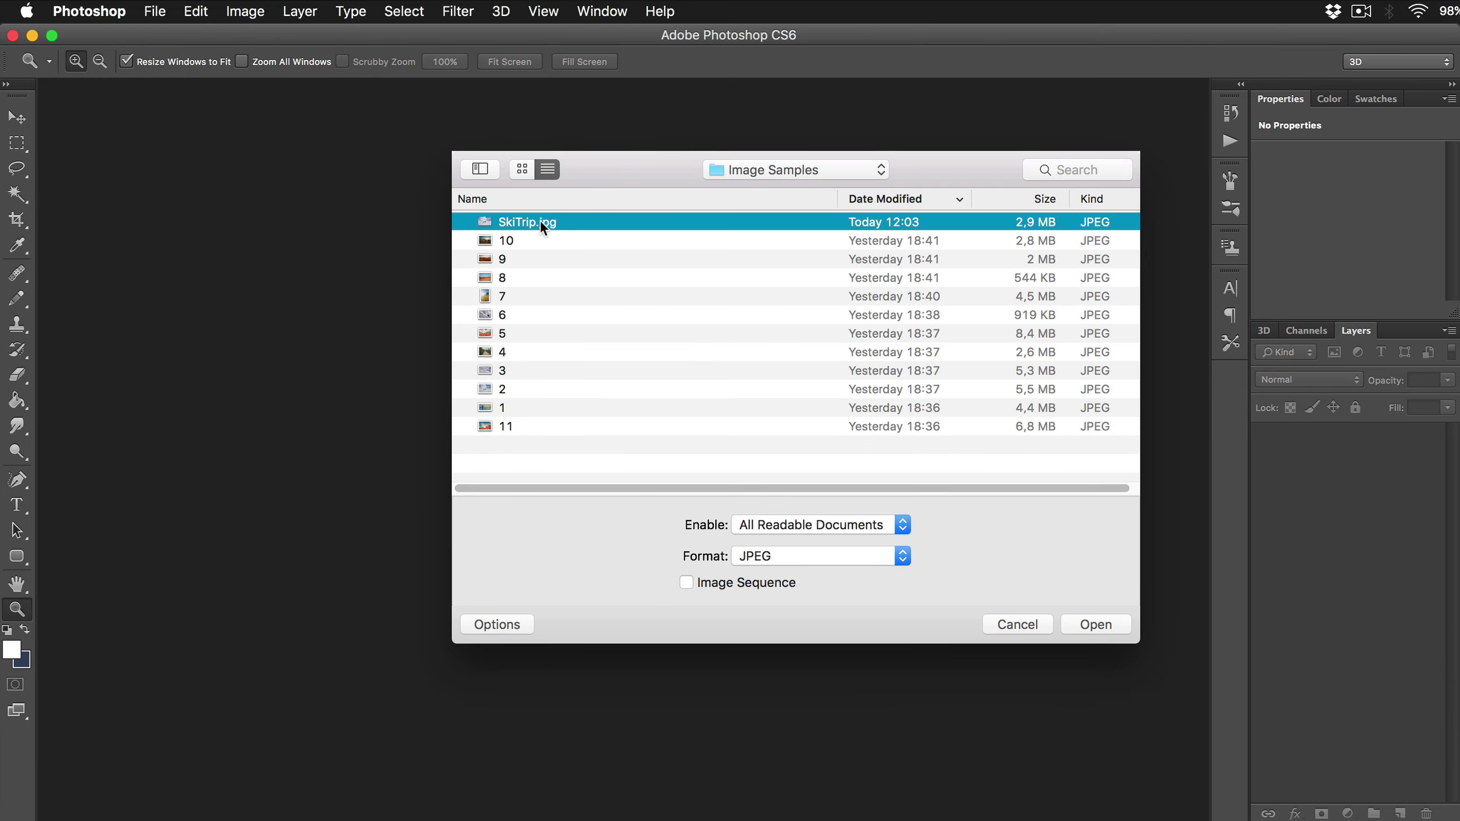
{"action": "left_click", "coordinate": [1097, 626]}
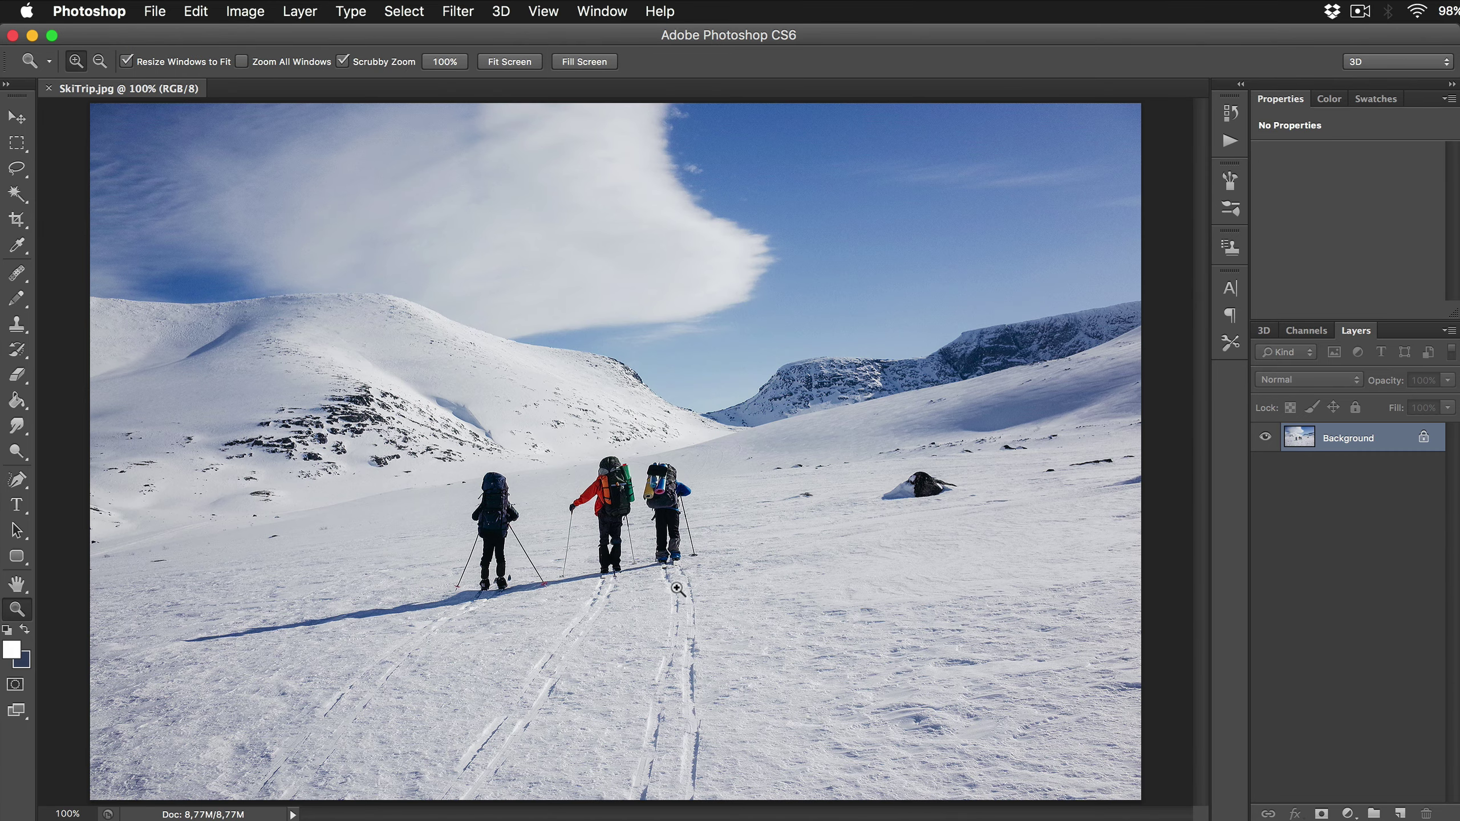
- Duplicate the Background layer as a new layer named 'Ski Trip'
{"action": "key", "text": "v"}
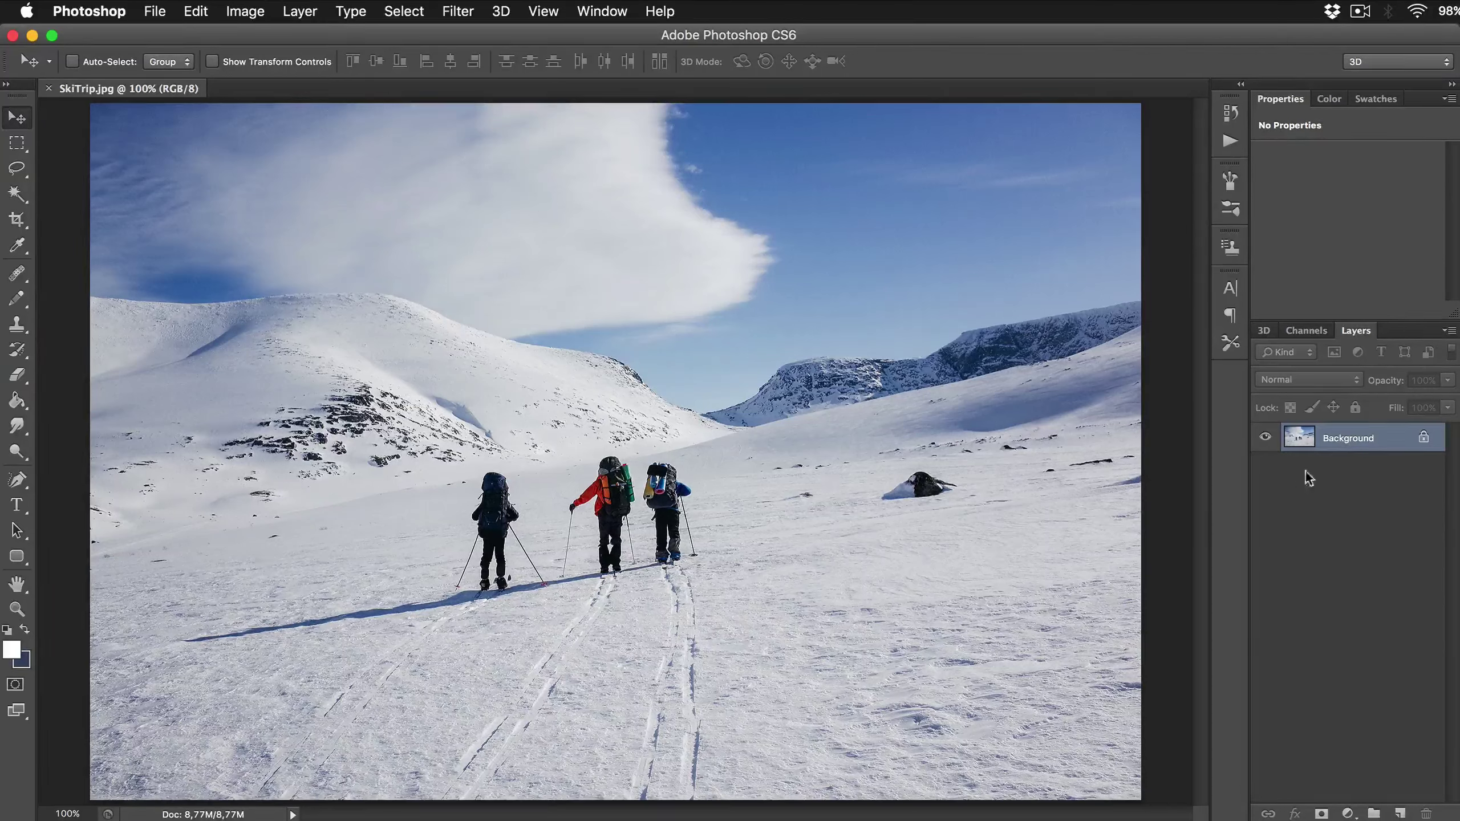
{"action": "right_click", "coordinate": [1341, 440]}
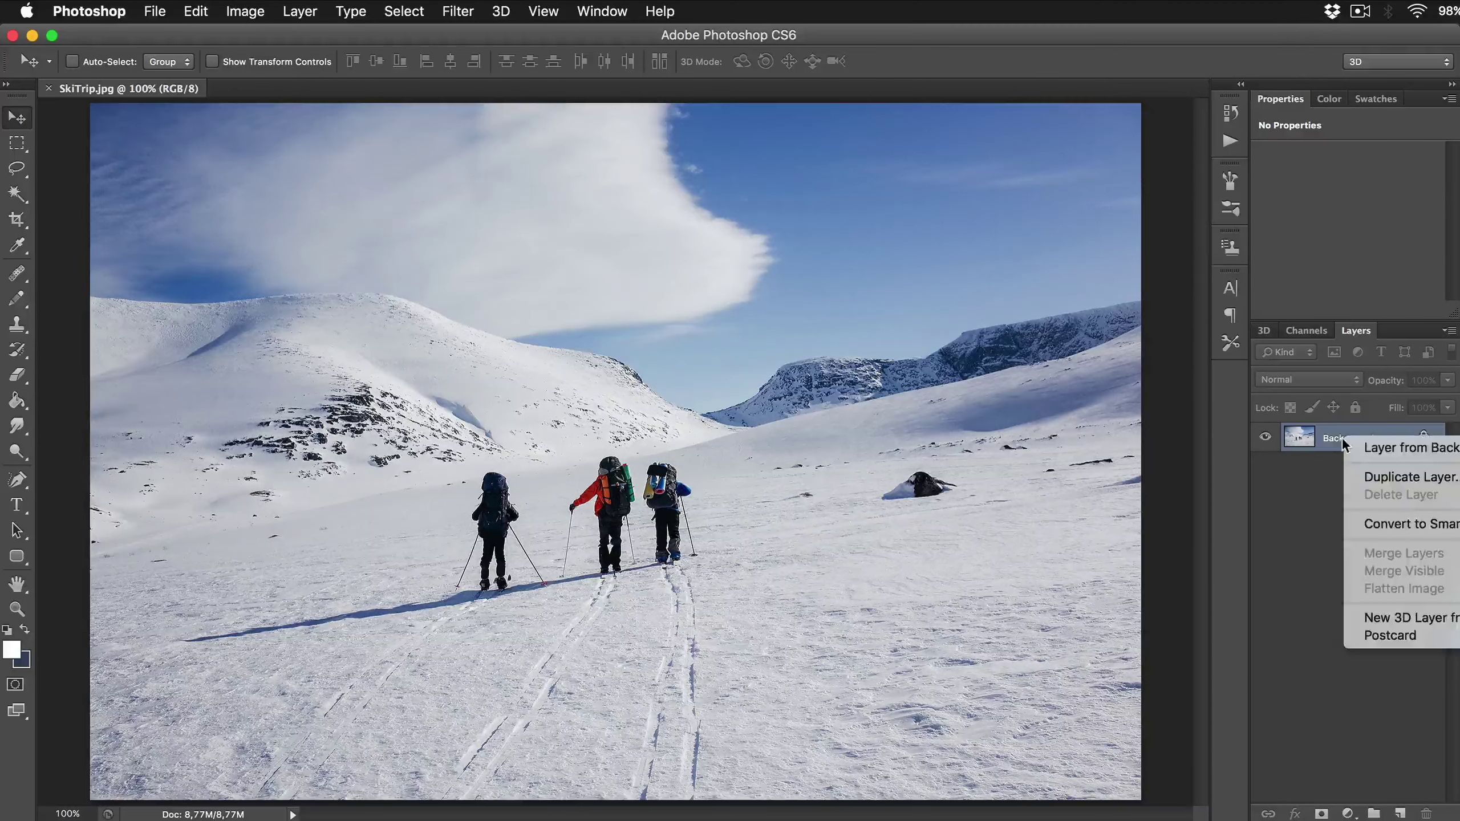
{"action": "left_click", "coordinate": [1379, 477]}
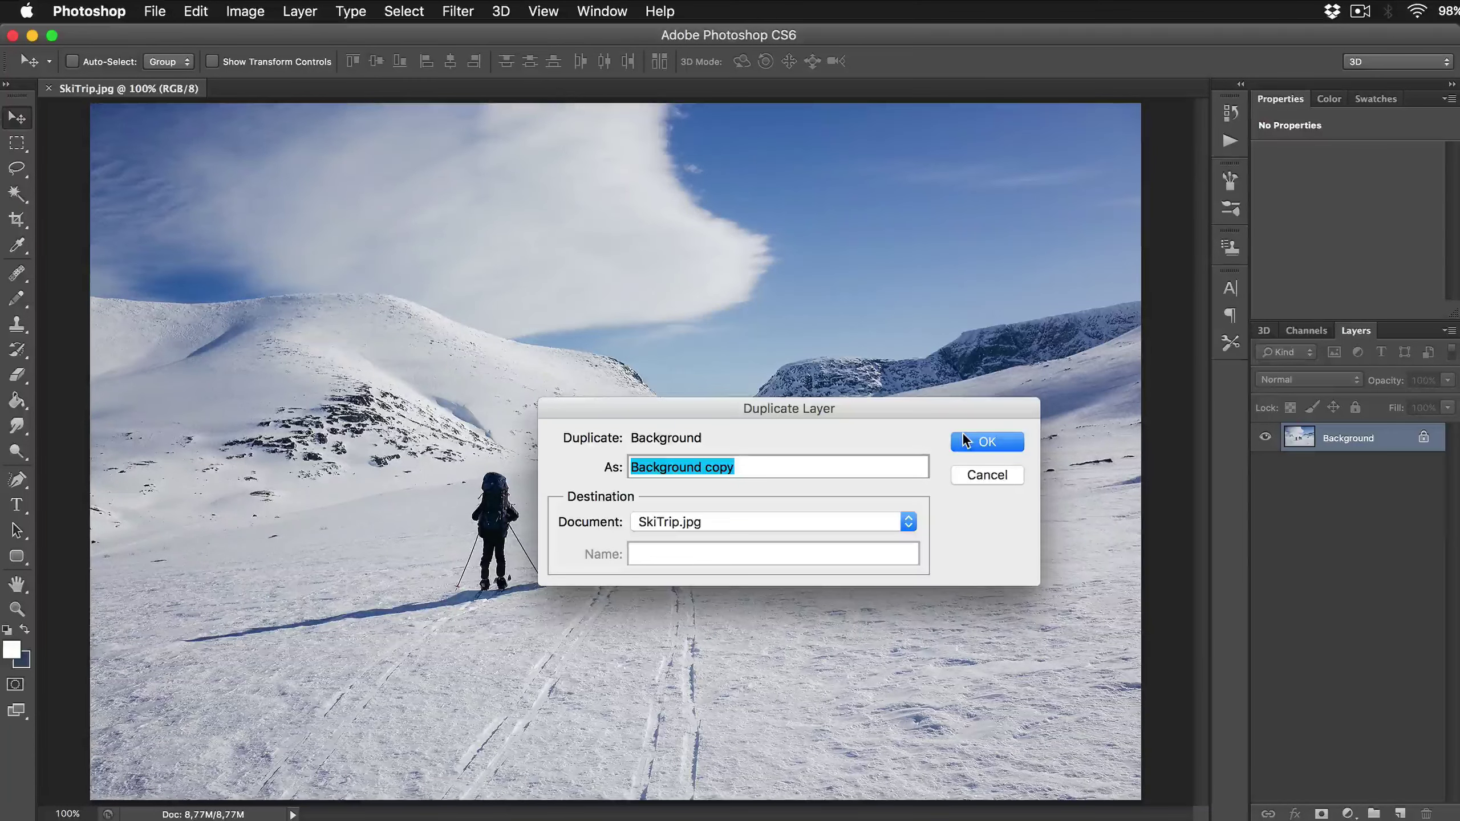
{"action": "type", "text": "Ski Trip"}
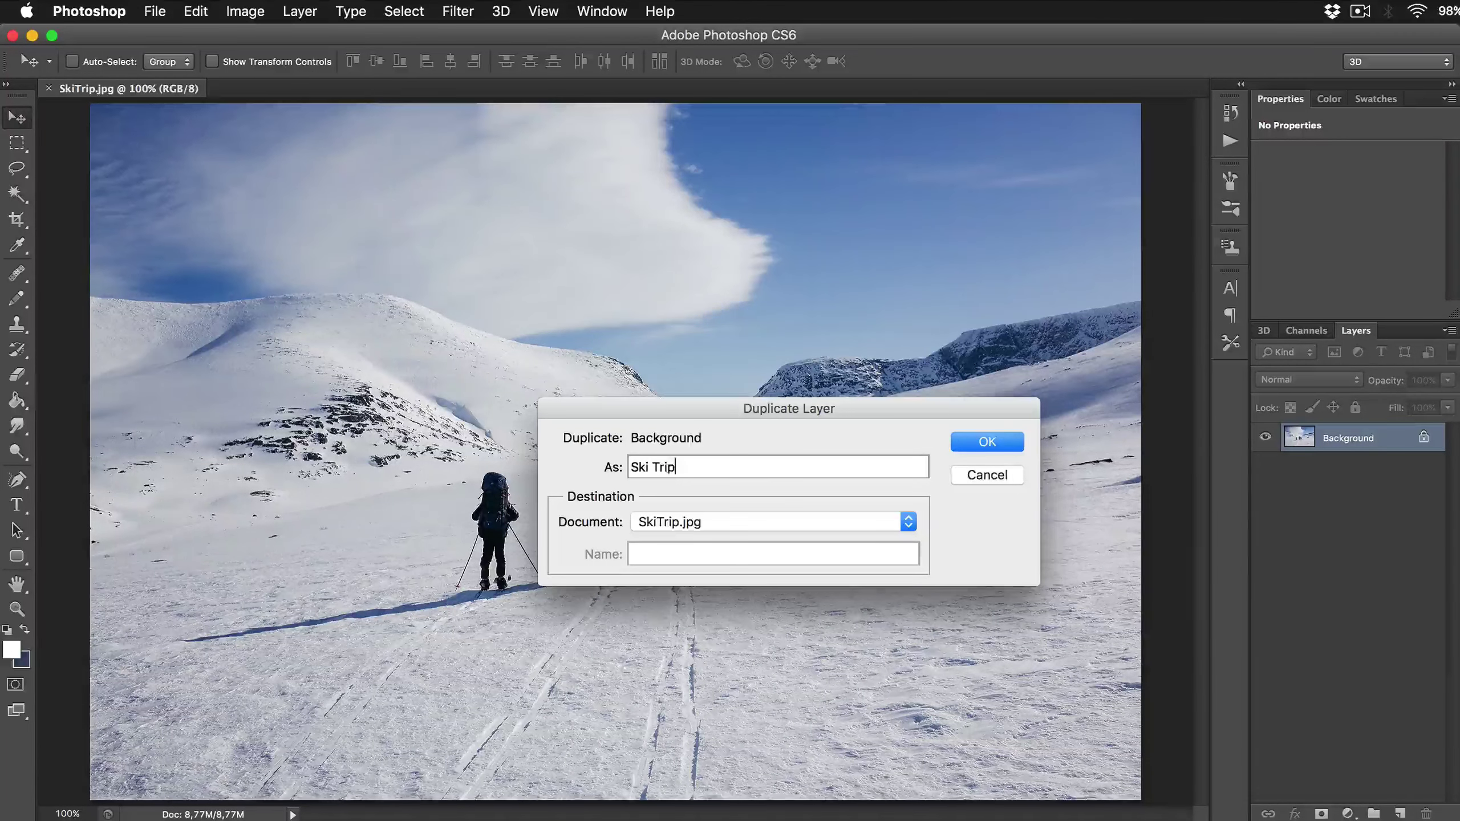
{"action": "key", "text": "Return"}
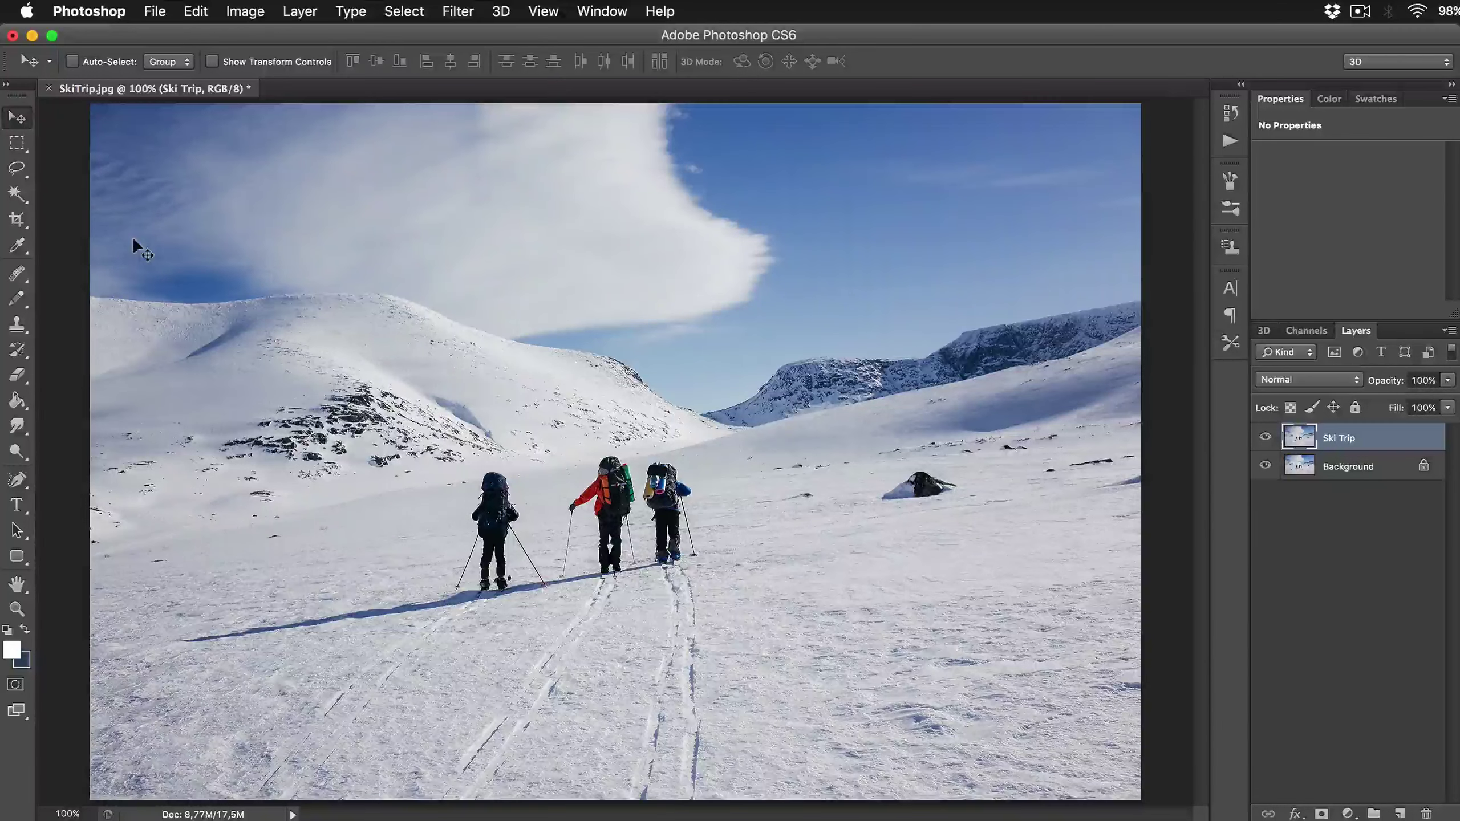
- Zoom in and lasso a loose outline around the left skier, his poles and skis
{"action": "left_click", "coordinate": [17, 167]}
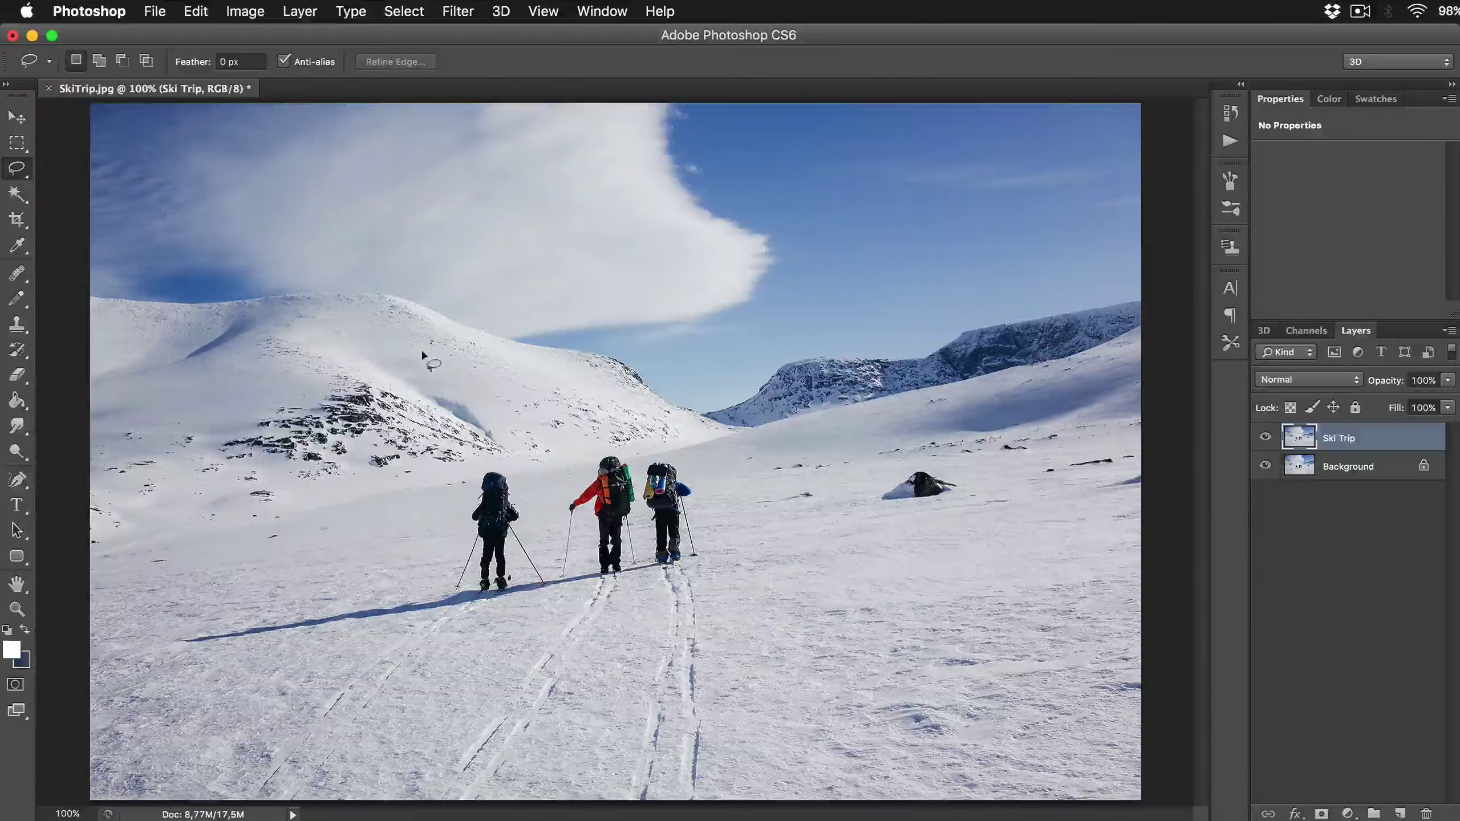
{"action": "scroll", "coordinate": [489, 575], "scroll_direction": "up", "scroll_amount": 5}
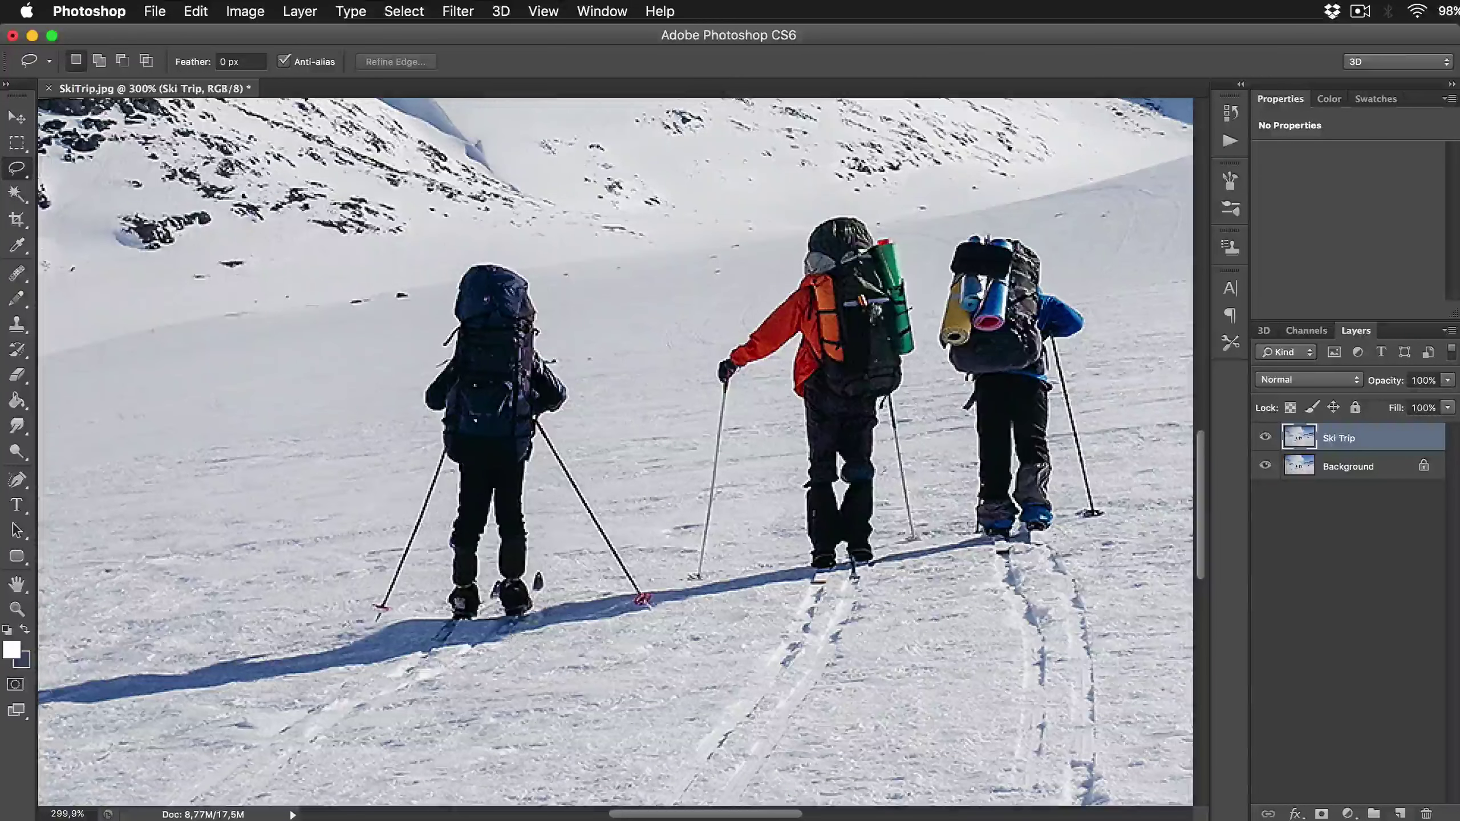
{"action": "mouse_move", "coordinate": [535, 608]}
{"action": "left_mouse_down"}
{"action": "mouse_move", "coordinate": [555, 547]}
{"action": "mouse_move", "coordinate": [543, 489]}
{"action": "mouse_move", "coordinate": [565, 490]}
{"action": "mouse_move", "coordinate": [635, 606]}
{"action": "mouse_move", "coordinate": [651, 609]}
{"action": "mouse_move", "coordinate": [569, 450]}
{"action": "mouse_move", "coordinate": [543, 259]}
{"action": "mouse_move", "coordinate": [457, 256]}
{"action": "mouse_move", "coordinate": [413, 389]}
{"action": "mouse_move", "coordinate": [425, 477]}
{"action": "mouse_move", "coordinate": [364, 580]}
{"action": "mouse_move", "coordinate": [367, 624]}
{"action": "mouse_move", "coordinate": [427, 547]}
{"action": "mouse_move", "coordinate": [429, 656]}
{"action": "mouse_move", "coordinate": [500, 645]}
{"action": "left_mouse_up"}
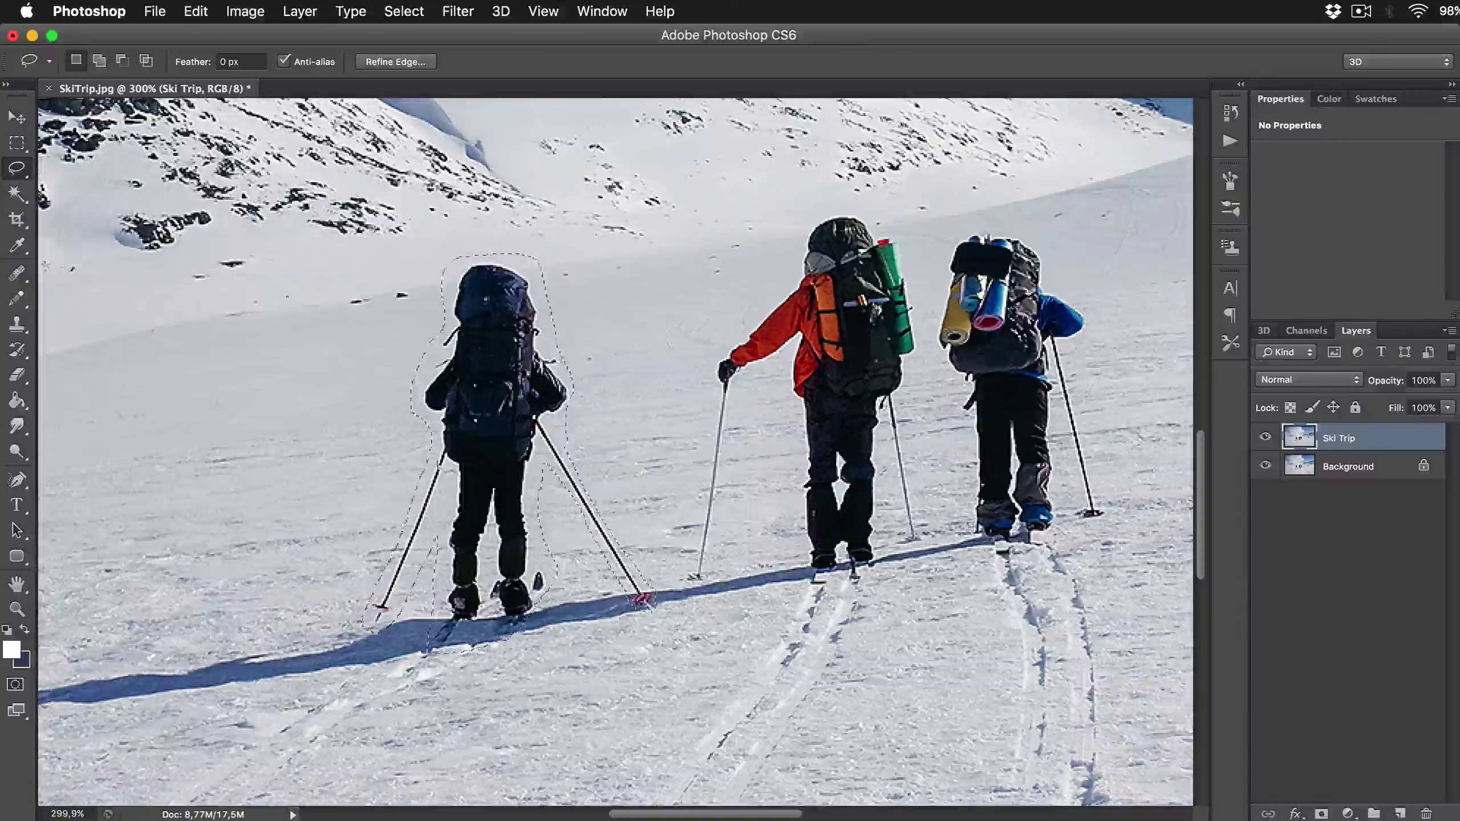
- Content-Aware fill the selection at 100% opacity to erase the left skier
{"action": "left_click", "coordinate": [187, 12]}
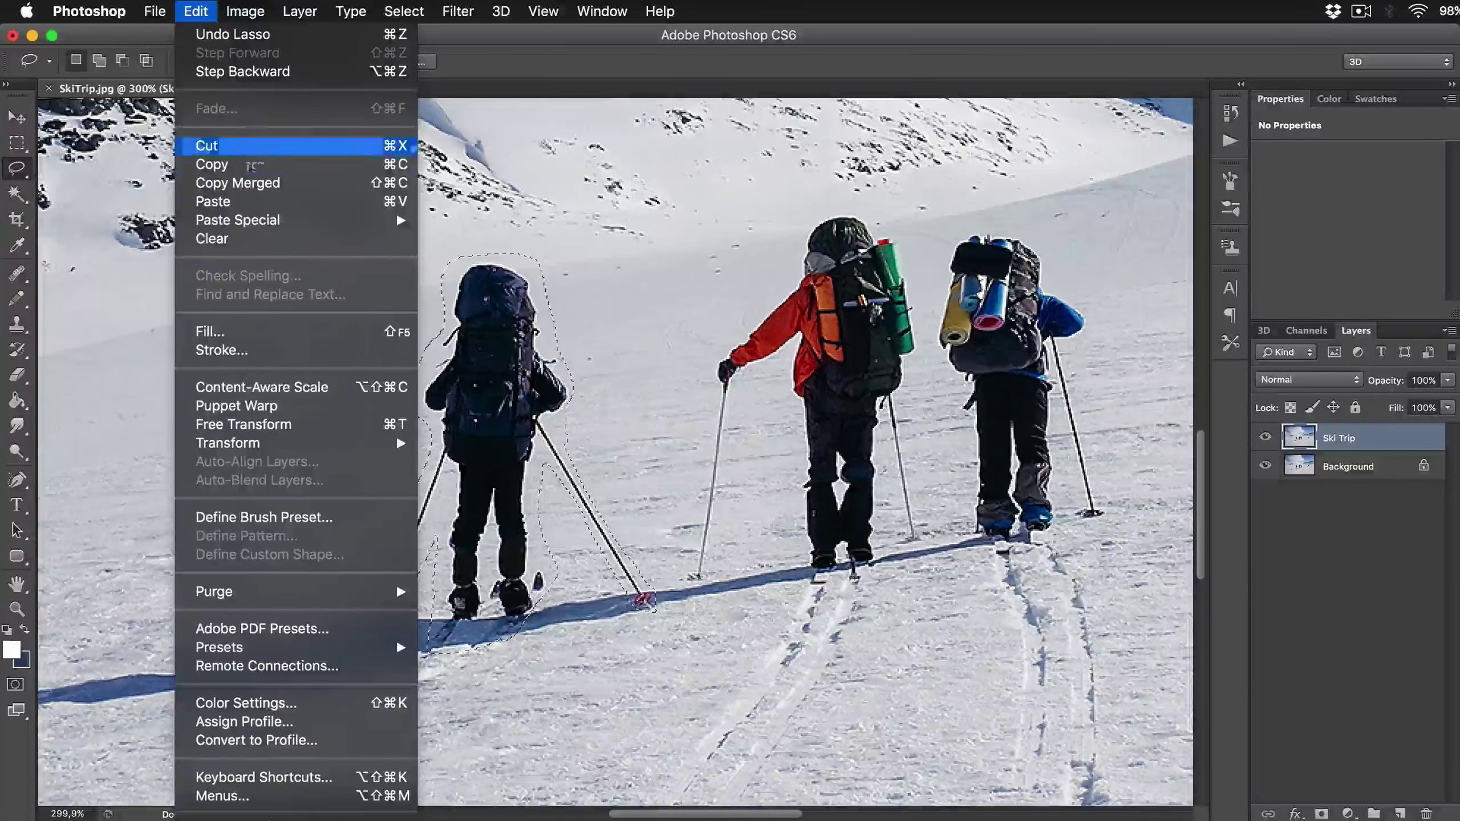
{"action": "left_click", "coordinate": [209, 332]}
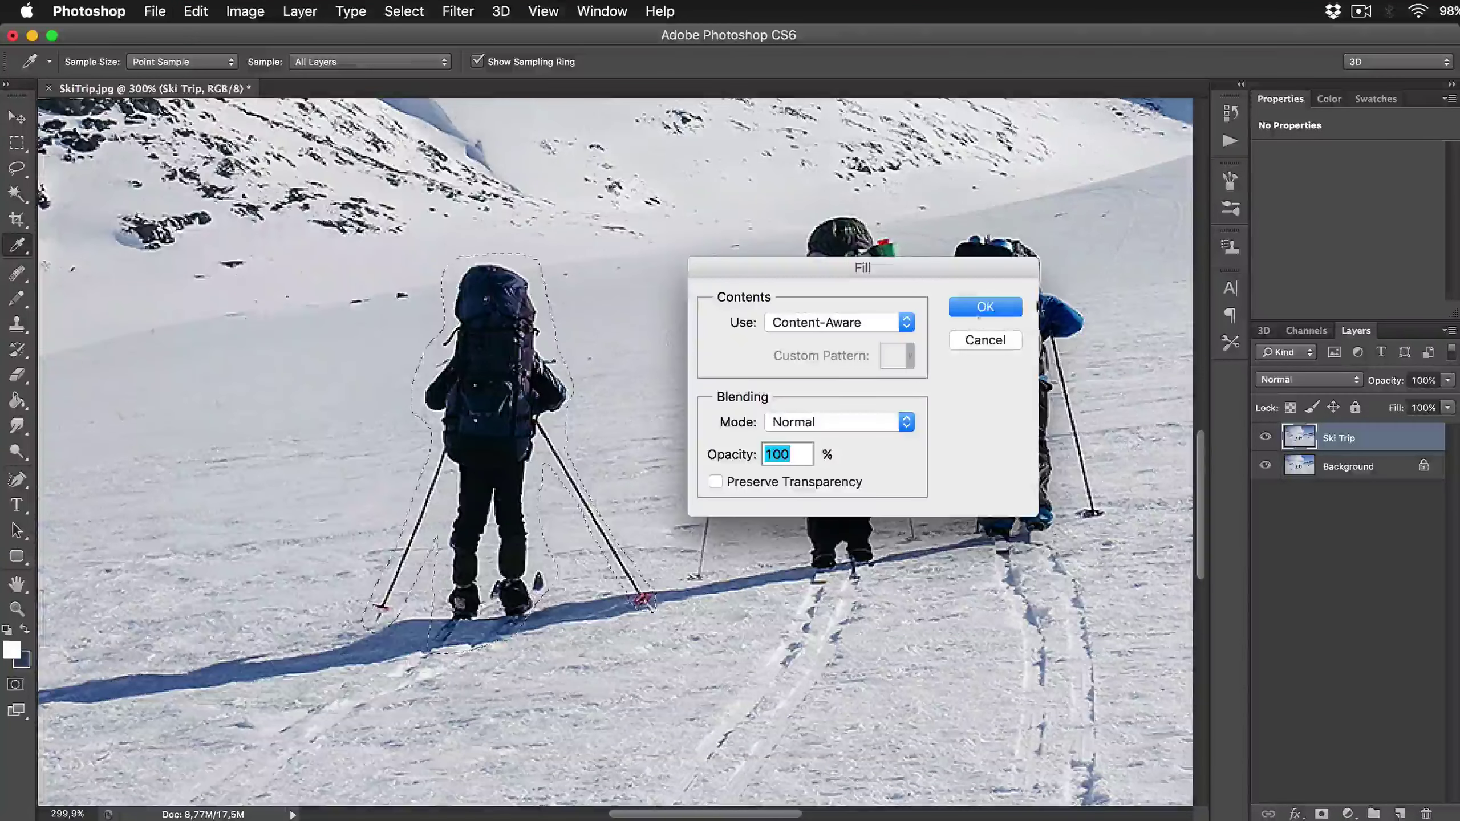
{"action": "left_click", "coordinate": [908, 326]}
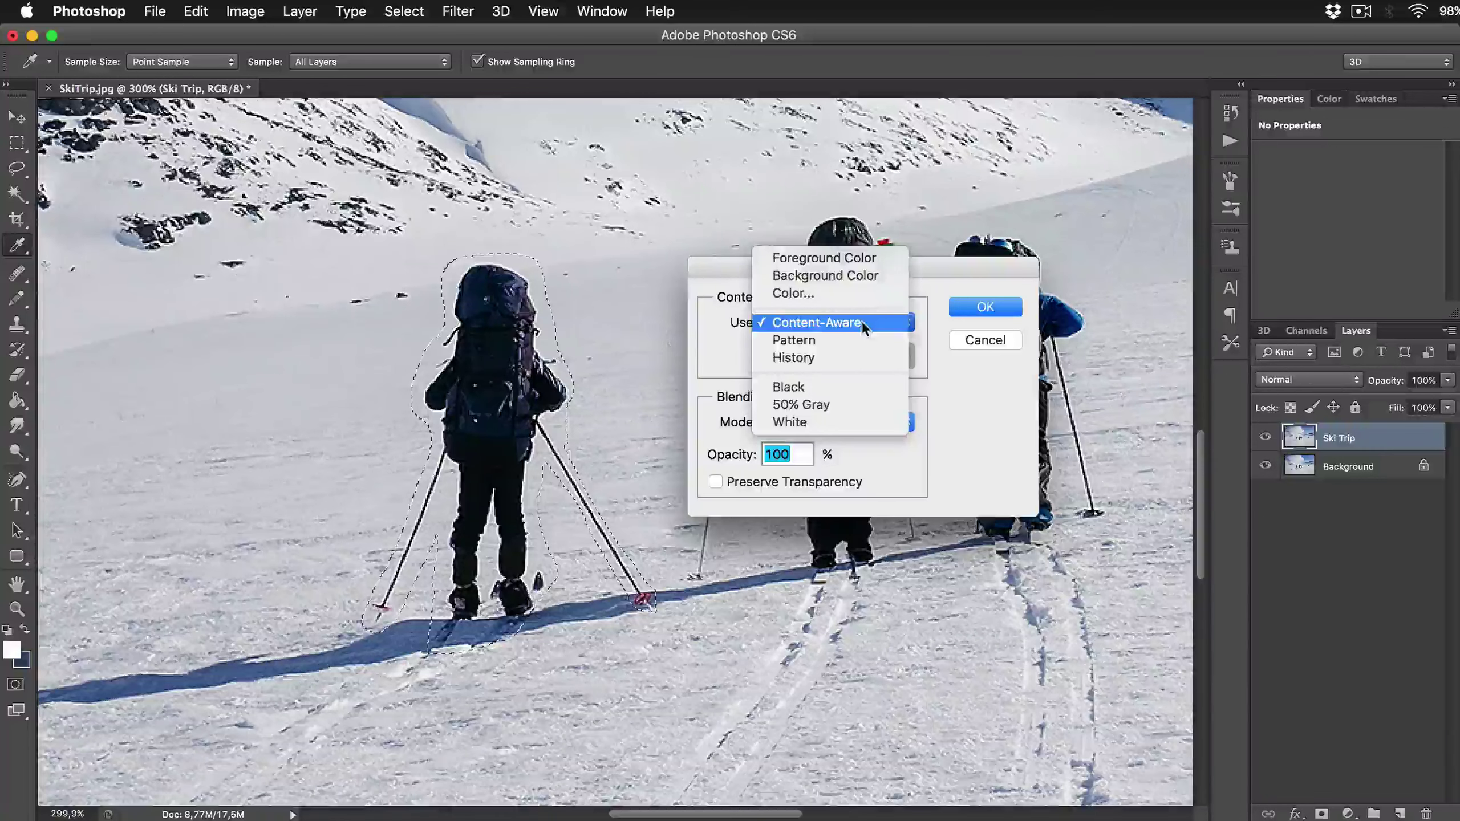
{"action": "left_click", "coordinate": [862, 322]}
{"action": "left_click", "coordinate": [990, 307]}
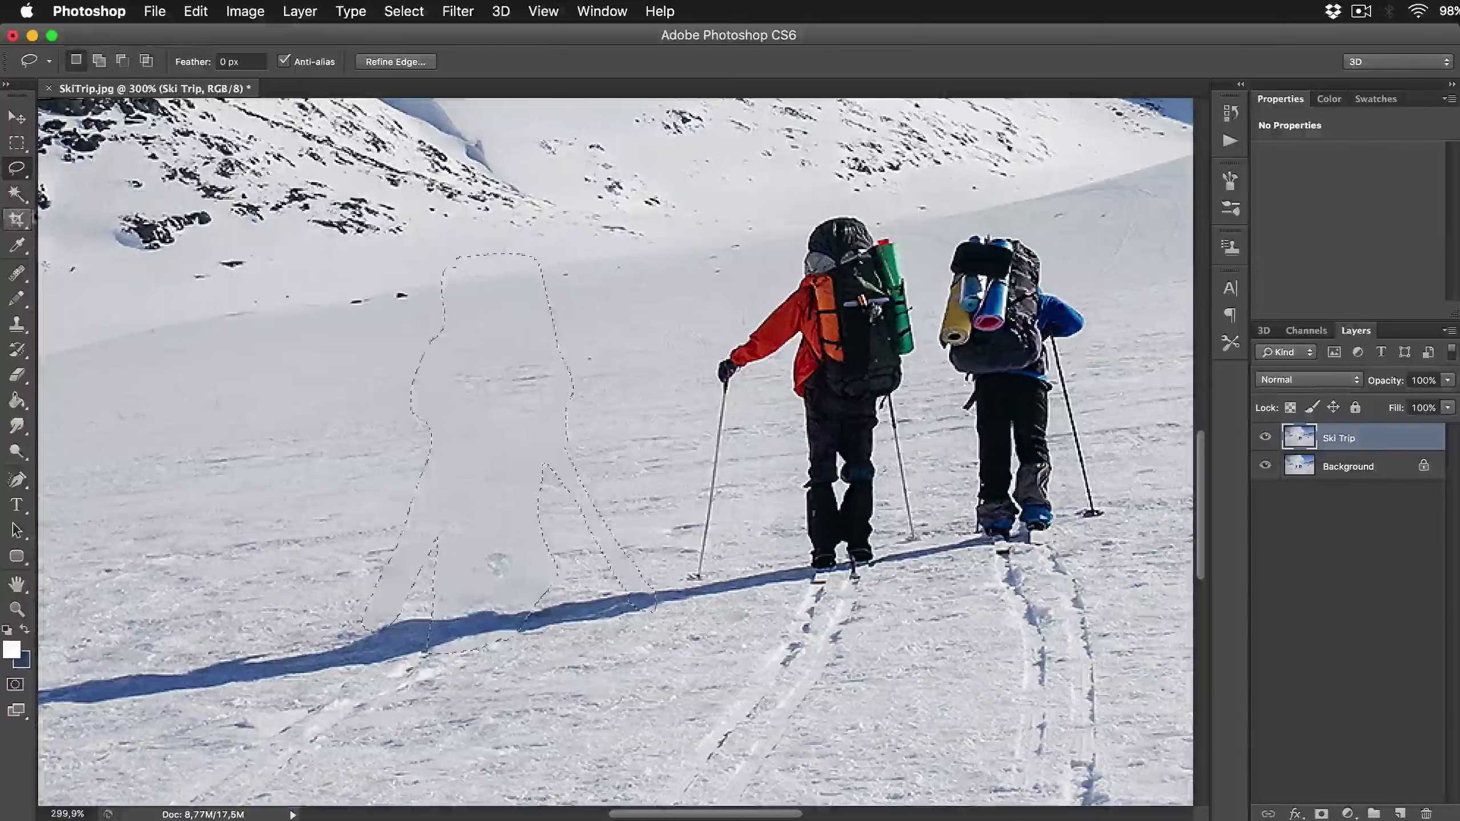
- Zoom out and use the Patch Tool to resample the erased skier's area from clean snow
{"action": "scroll", "coordinate": [504, 423], "scroll_direction": "down", "scroll_amount": 3, "text": "alt"}
{"action": "scroll", "coordinate": [504, 417], "scroll_direction": "down", "scroll_amount": 2, "text": "alt"}
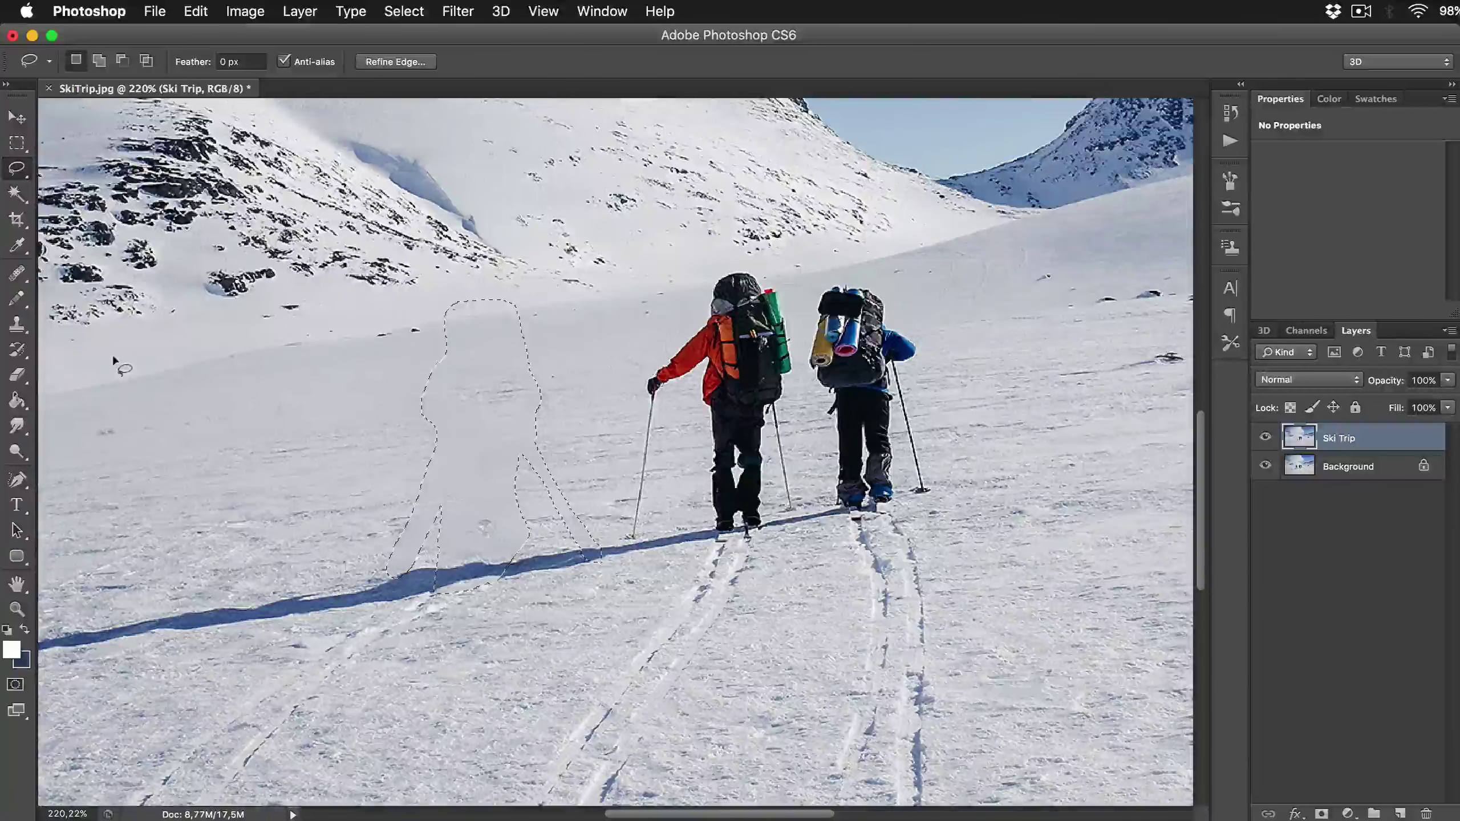
{"action": "left_click", "coordinate": [21, 275]}
{"action": "mouse_move", "coordinate": [22, 275]}
{"action": "left_mouse_down"}
{"action": "mouse_move", "coordinate": [86, 287]}
{"action": "mouse_move", "coordinate": [86, 303]}
{"action": "left_mouse_up"}
{"action": "left_click_drag", "start_coordinate": [486, 527], "coordinate": [270, 482]}
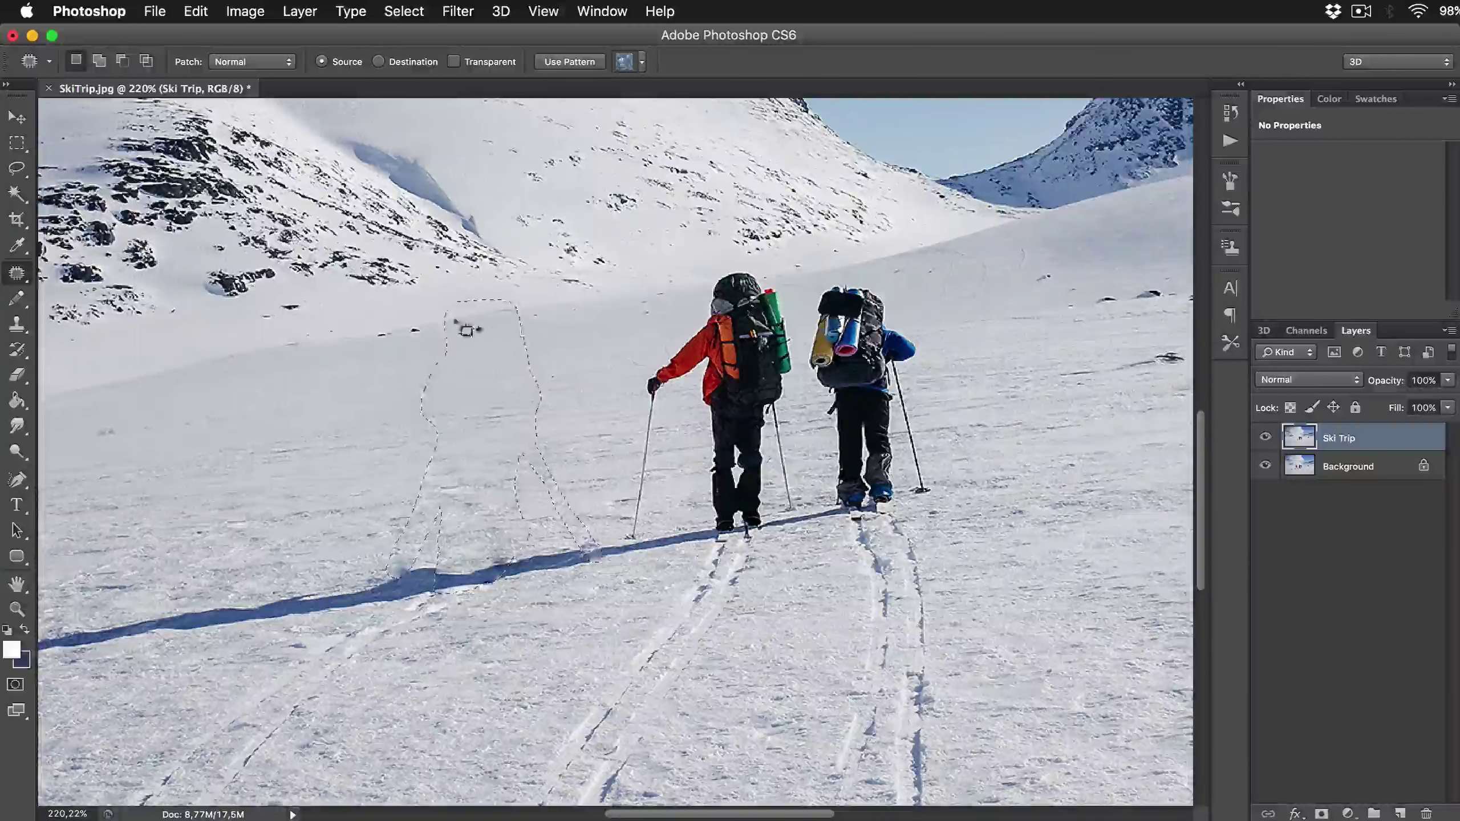
- Clear the old selection and lasso around the skier's long shadow stretching left
{"action": "key", "text": "m"}
{"action": "key", "text": "super+d"}
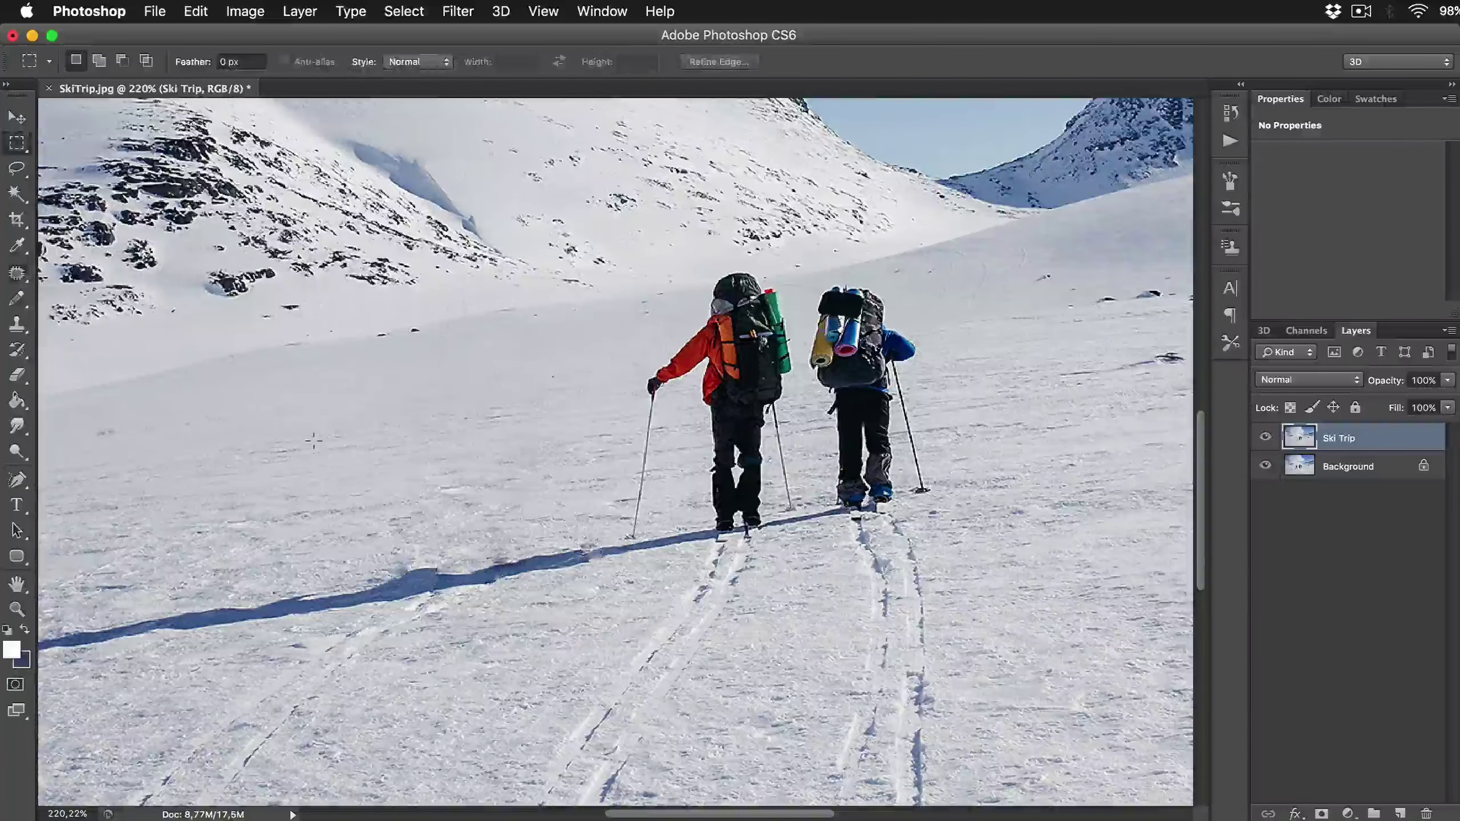
{"action": "scroll", "coordinate": [489, 432], "scroll_direction": "down", "scroll_amount": 4}
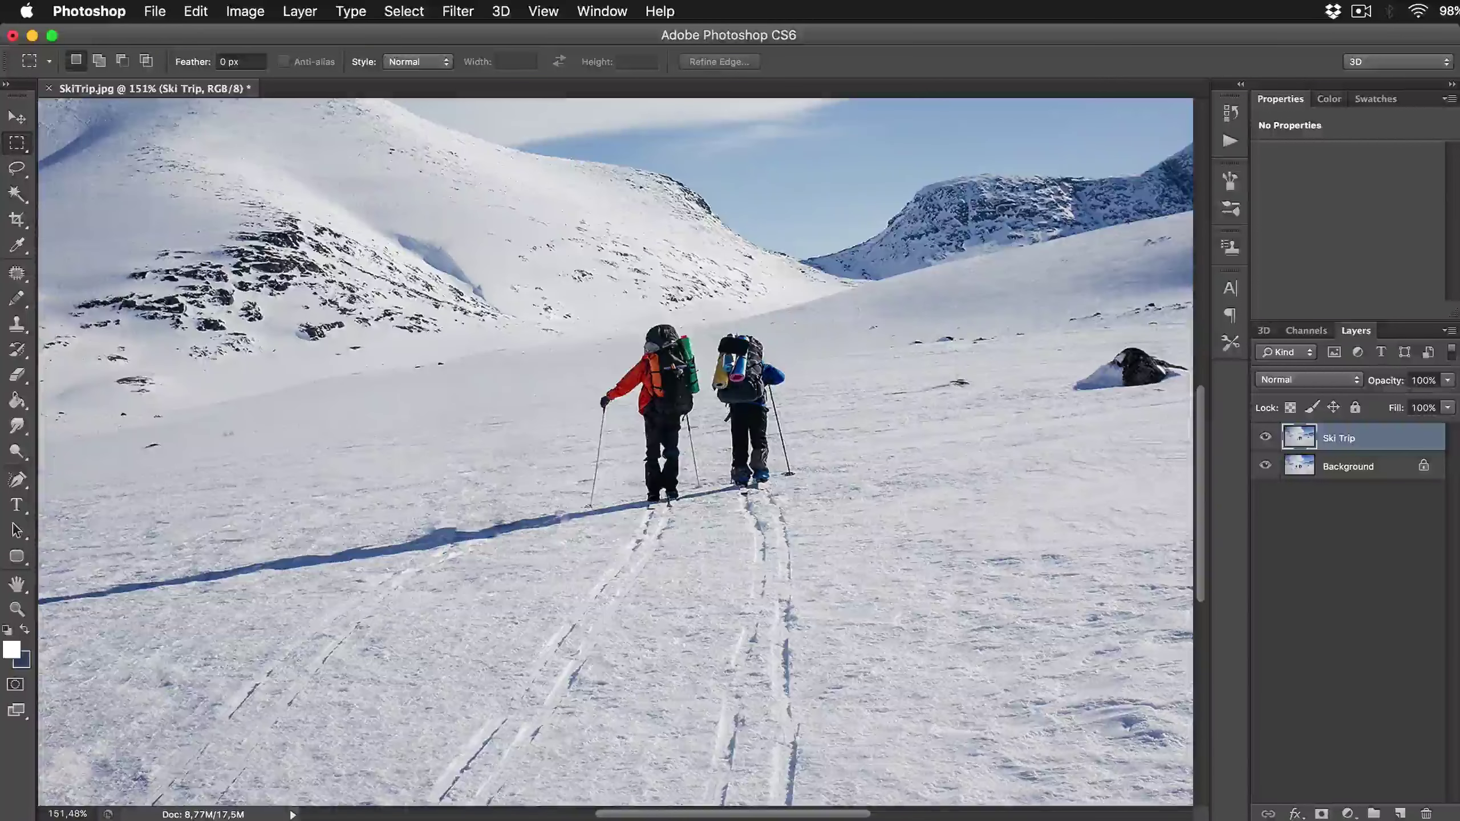
{"action": "scroll", "coordinate": [561, 396], "scroll_direction": "left", "scroll_amount": 2}
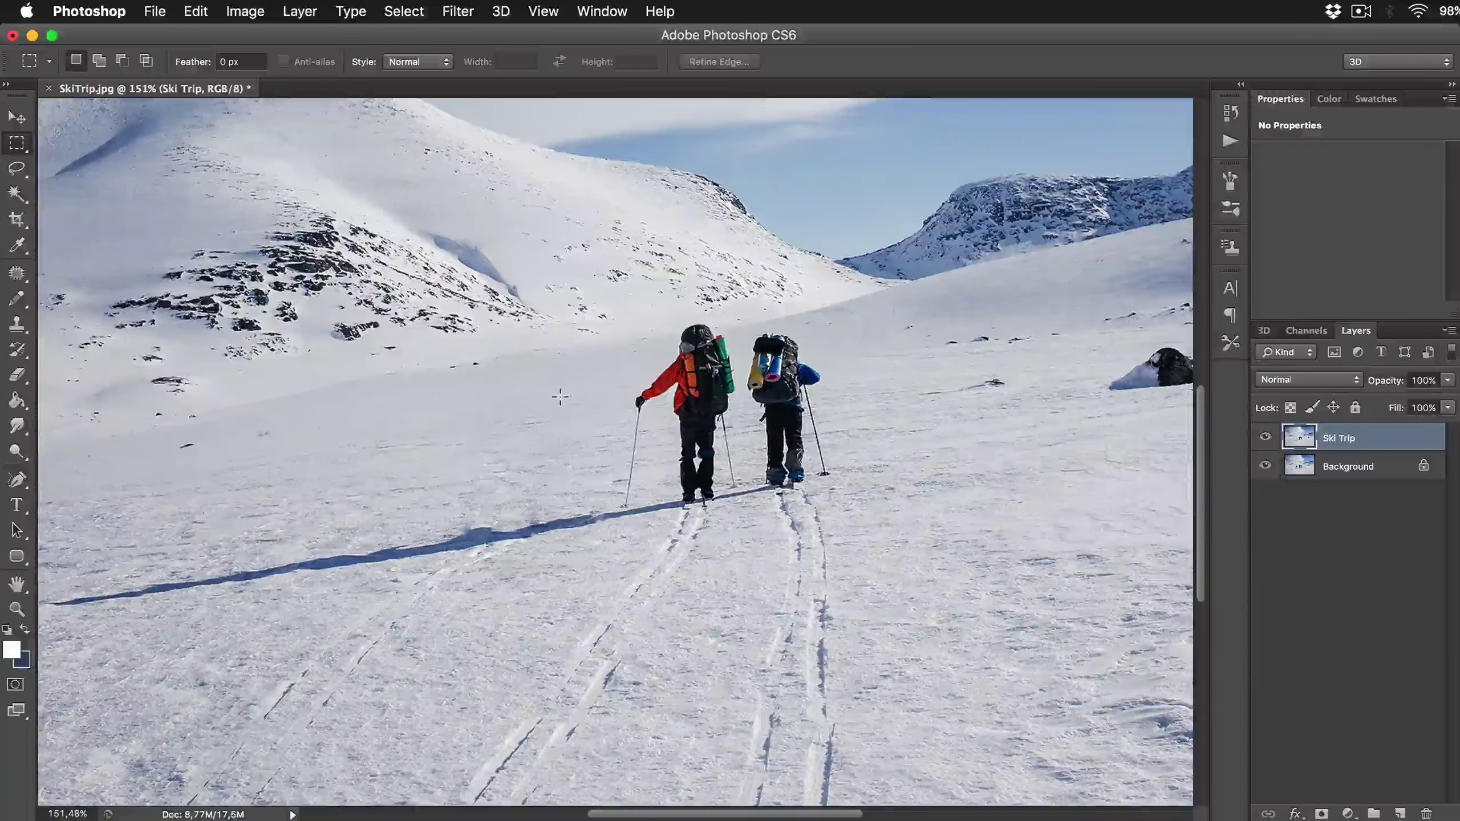
{"action": "left_click", "coordinate": [17, 169]}
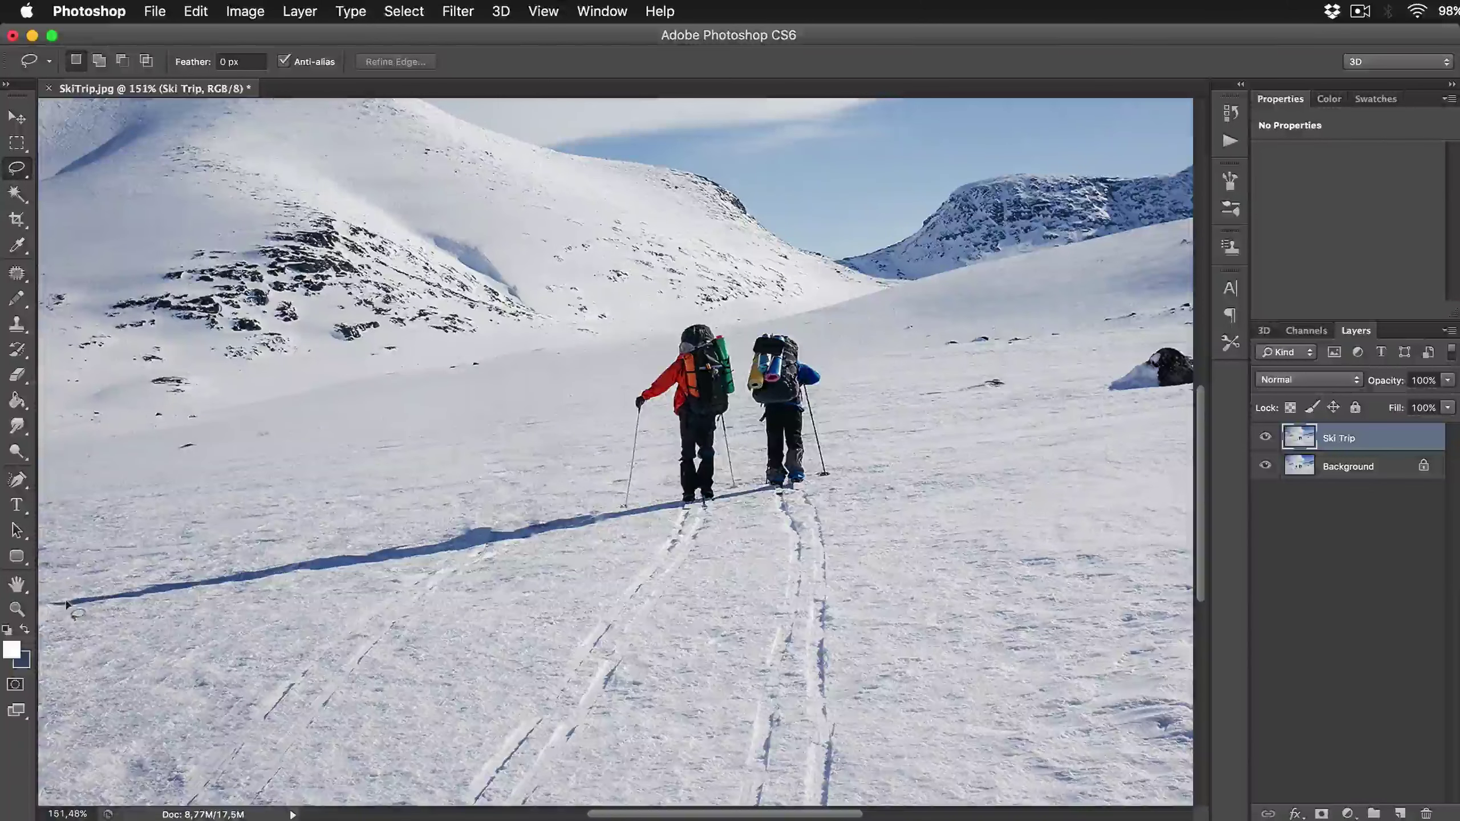
{"action": "mouse_move", "coordinate": [43, 591]}
{"action": "left_mouse_down"}
{"action": "mouse_move", "coordinate": [425, 530]}
{"action": "mouse_move", "coordinate": [360, 560]}
{"action": "mouse_move", "coordinate": [210, 595]}
{"action": "left_mouse_up"}
{"action": "left_click_drag", "start_coordinate": [117, 603], "coordinate": [57, 604]}
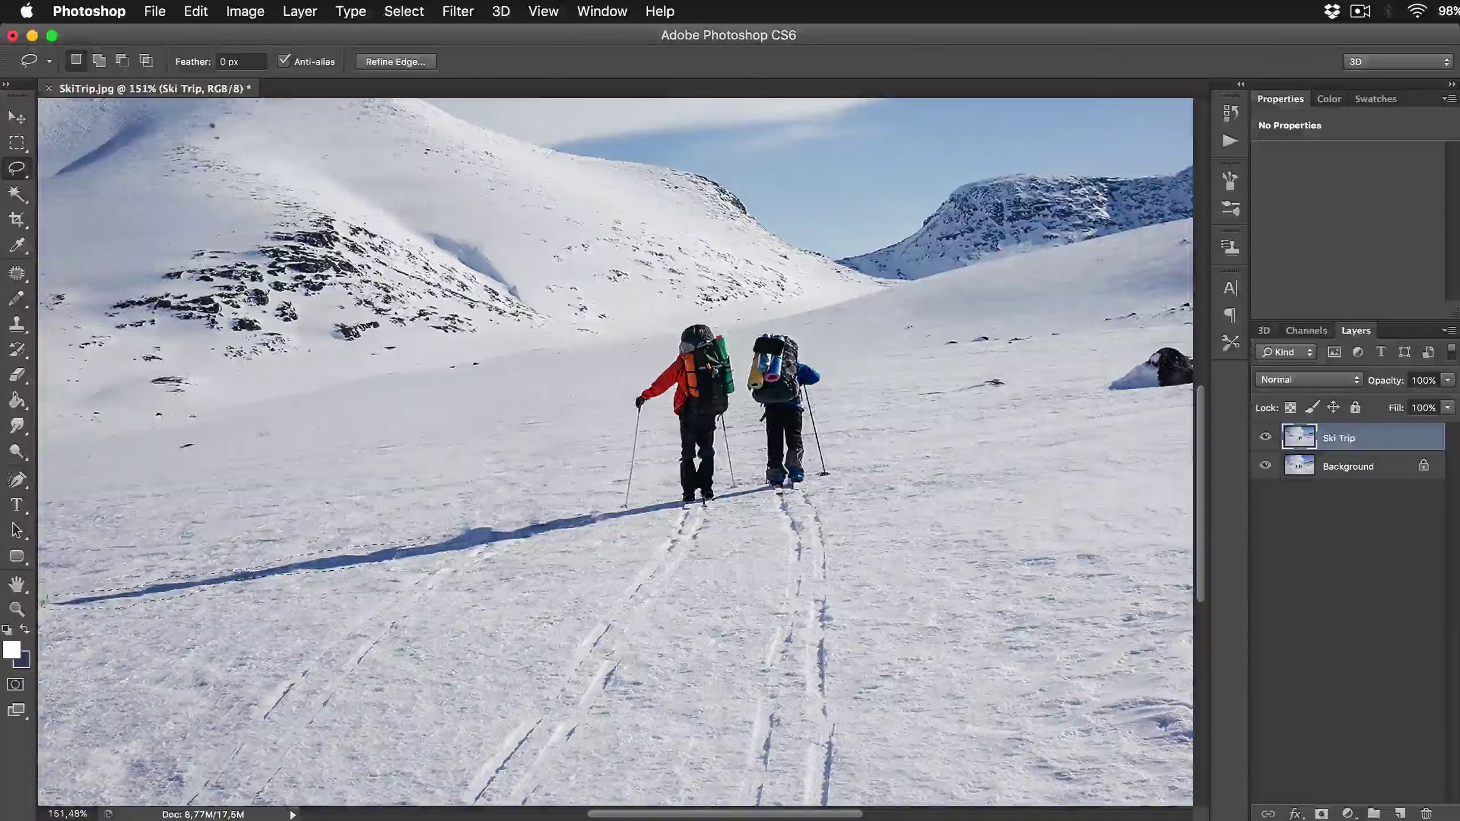
- Content-Aware fill the shadow selection via Edit > Fill
{"action": "left_click", "coordinate": [196, 10]}
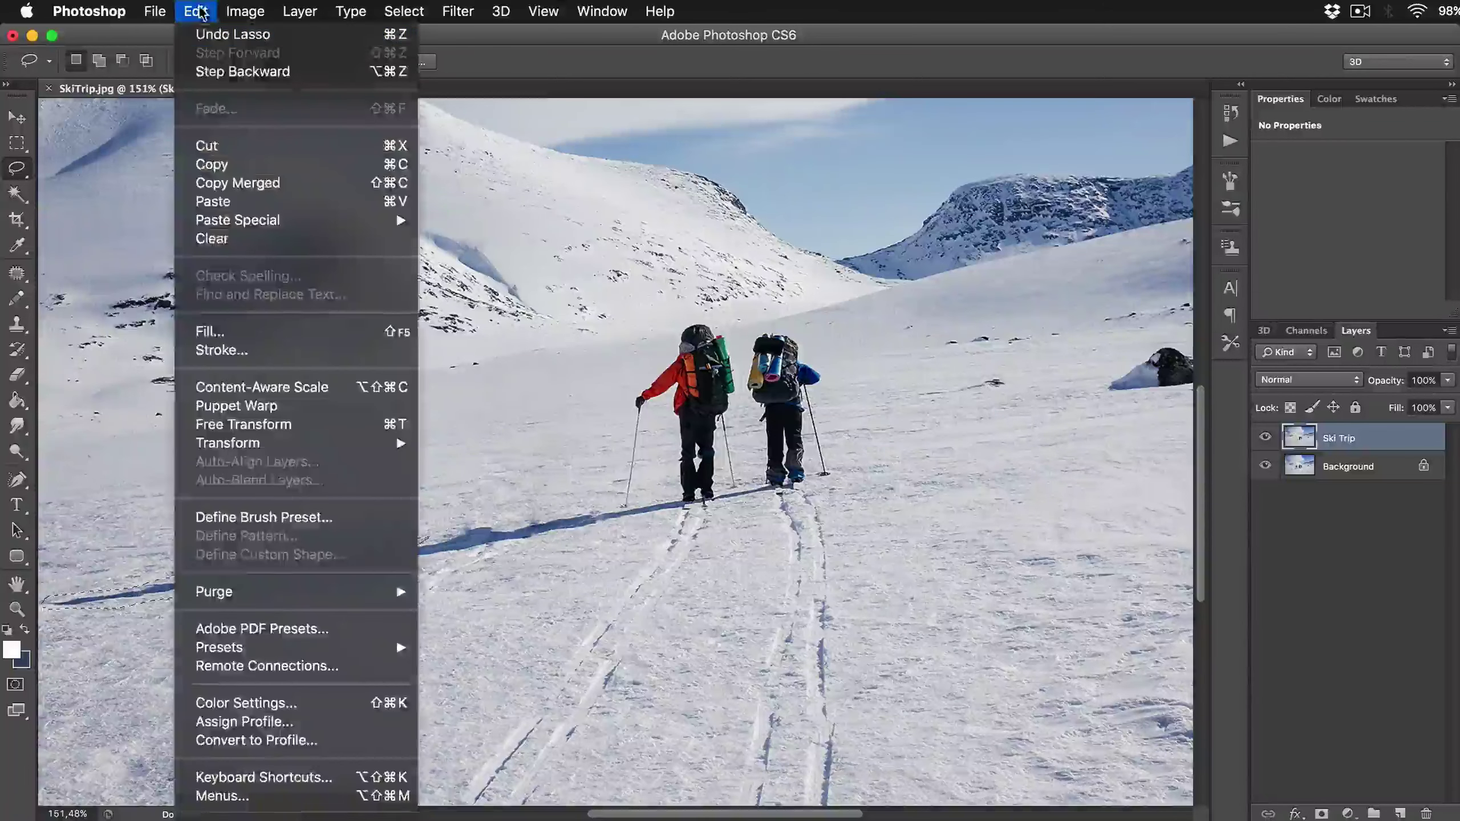
{"action": "left_click", "coordinate": [230, 329]}
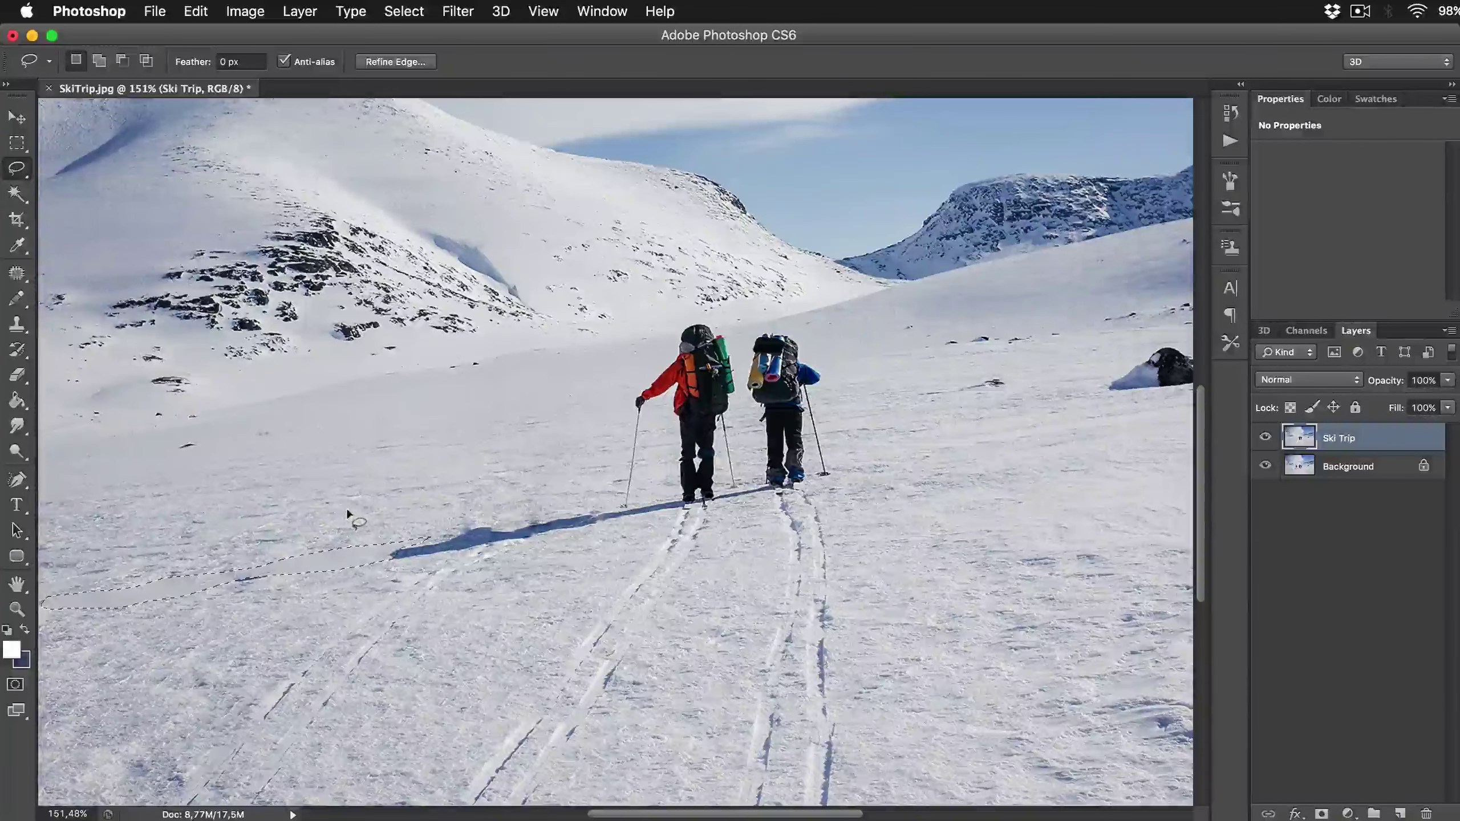
- Patch the filled shadow area with clean snow from below, then deselect
{"action": "key", "text": "j"}
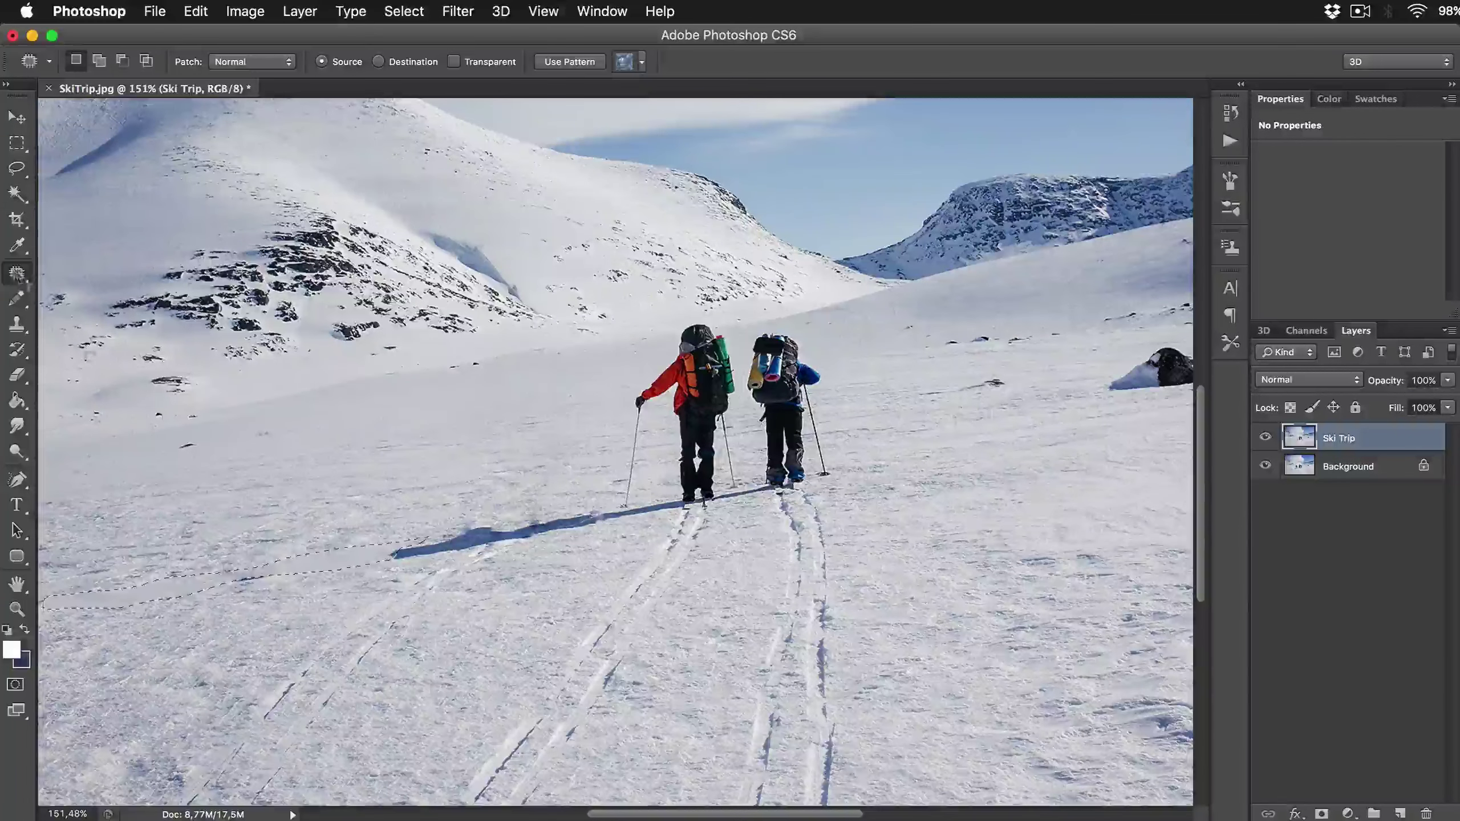
{"action": "left_click_drag", "start_coordinate": [262, 556], "coordinate": [285, 583]}
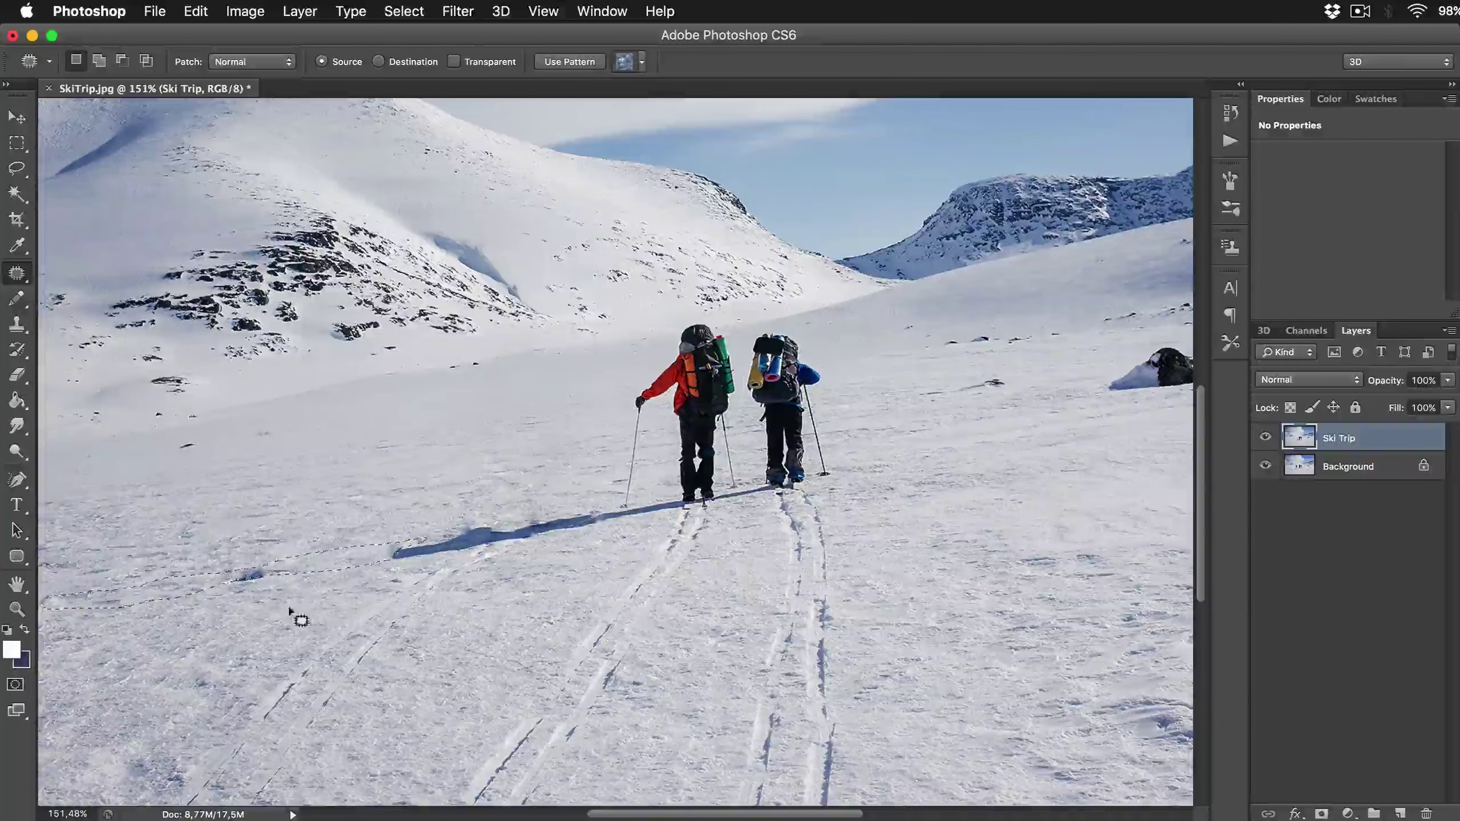
{"action": "key", "text": "m"}
{"action": "key", "text": "super+d"}
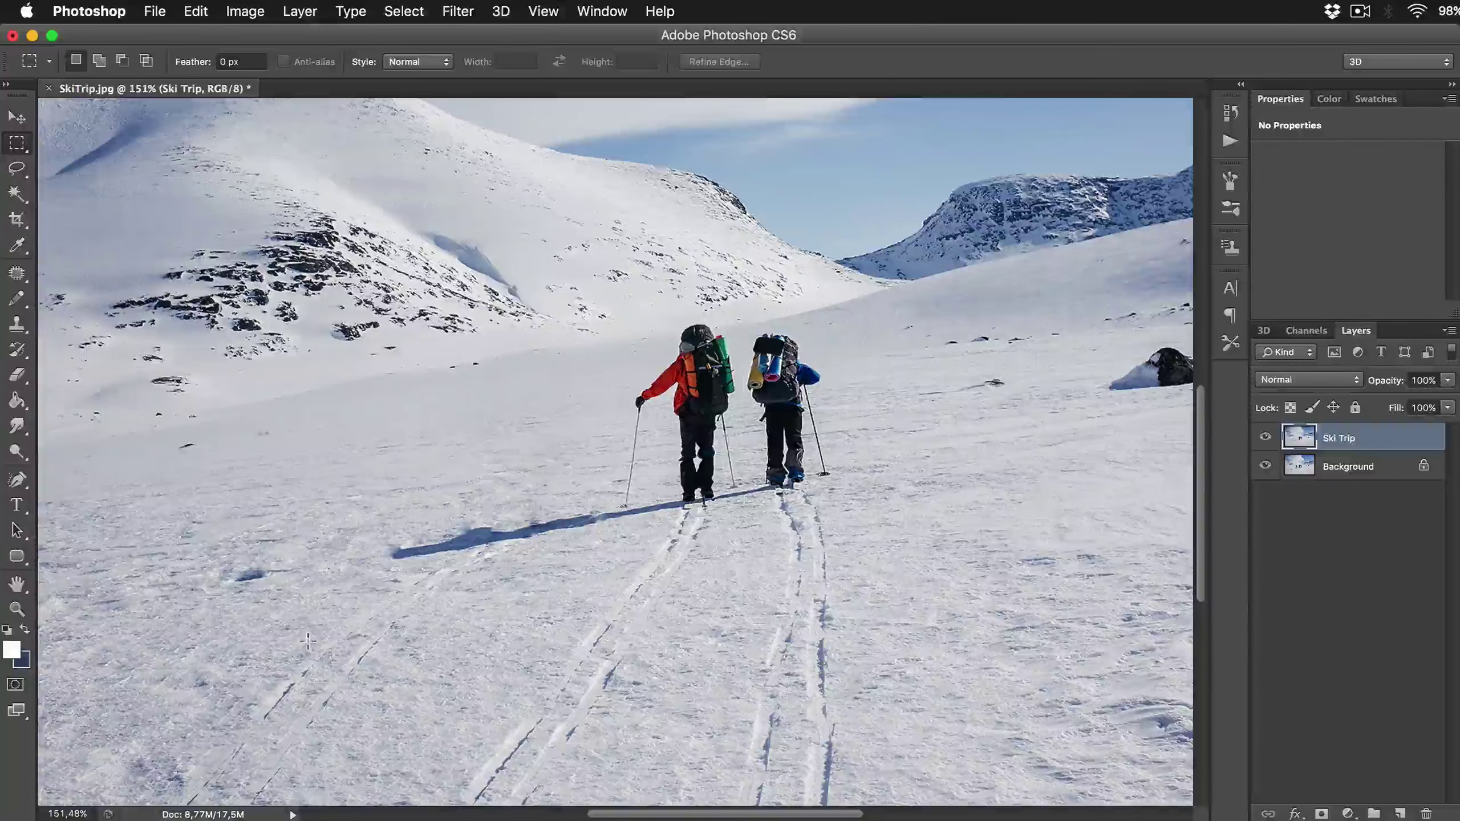
- Lasso around the leftover ski tracks running down to the bottom-left corner
{"action": "key", "text": "l"}
{"action": "scroll", "coordinate": [274, 762], "scroll_direction": "down", "scroll_amount": 5}
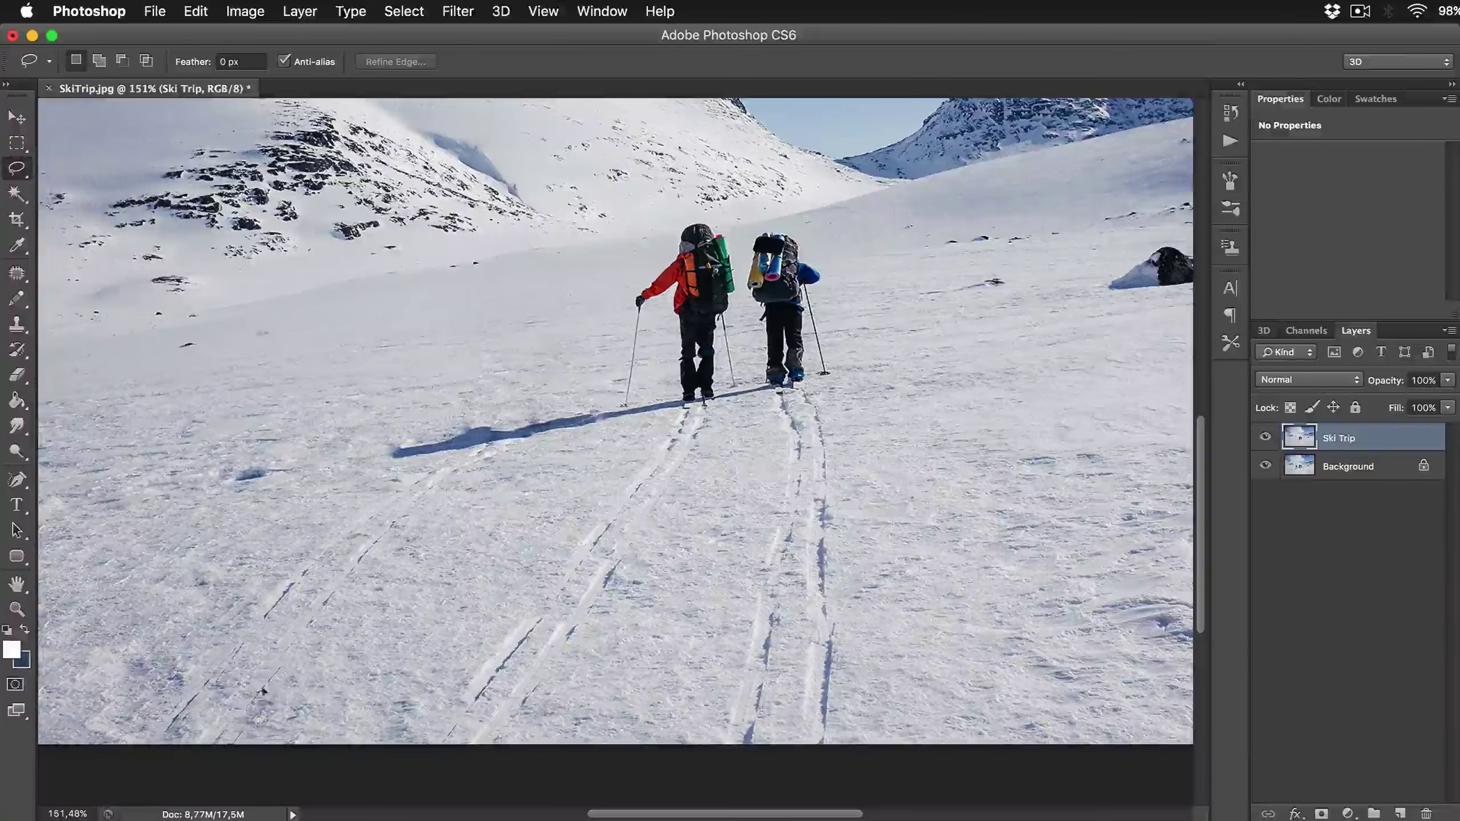
{"action": "mouse_move", "coordinate": [342, 621]}
{"action": "left_mouse_down"}
{"action": "mouse_move", "coordinate": [480, 446]}
{"action": "mouse_move", "coordinate": [417, 468]}
{"action": "left_mouse_up"}
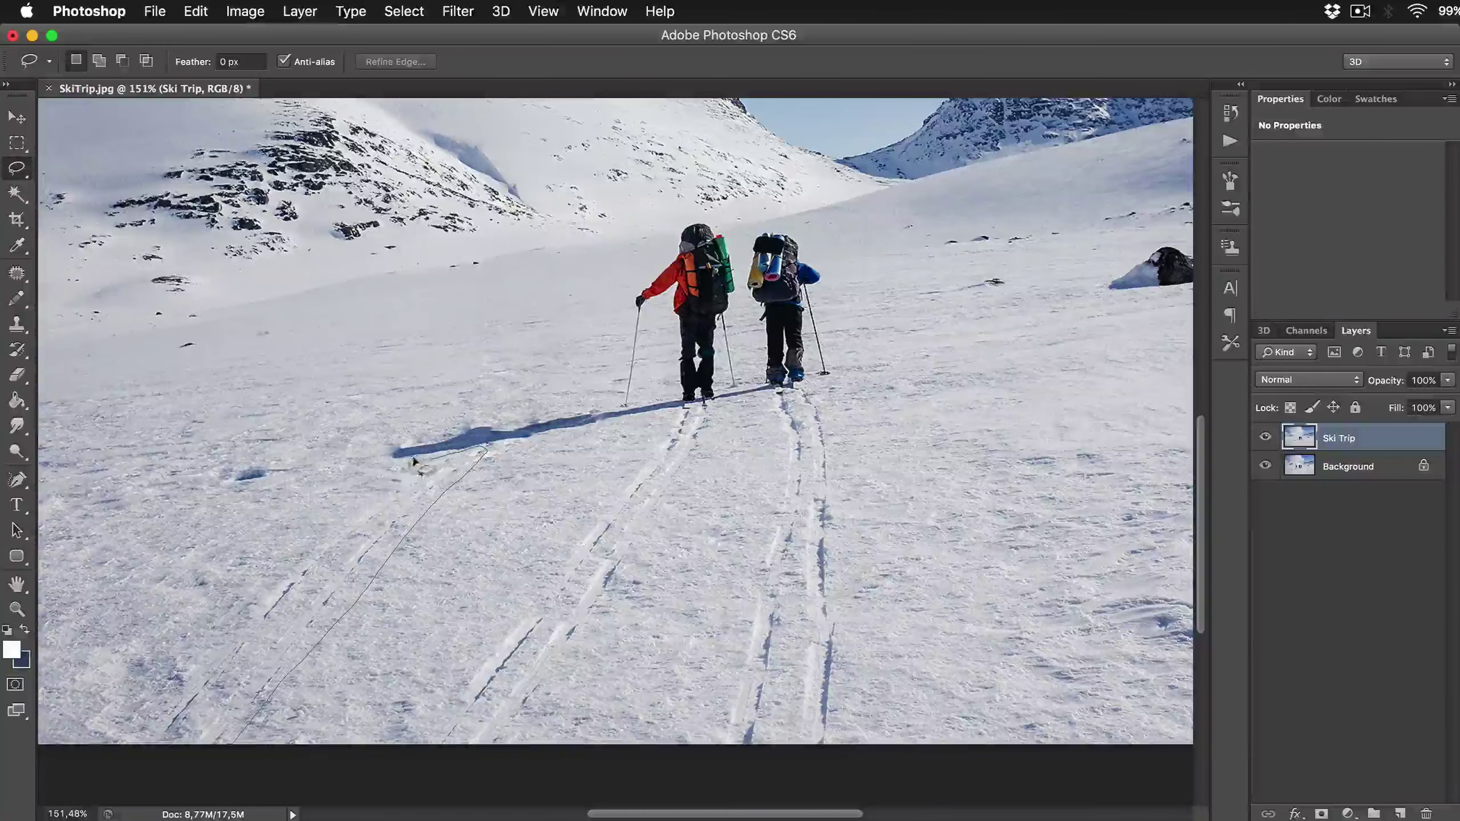
{"action": "mouse_move", "coordinate": [352, 510]}
{"action": "left_mouse_down"}
{"action": "mouse_move", "coordinate": [183, 659]}
{"action": "mouse_move", "coordinate": [127, 734]}
{"action": "mouse_move", "coordinate": [147, 751]}
{"action": "mouse_move", "coordinate": [237, 743]}
{"action": "left_mouse_up"}
{"action": "left_click", "coordinate": [198, 9]}
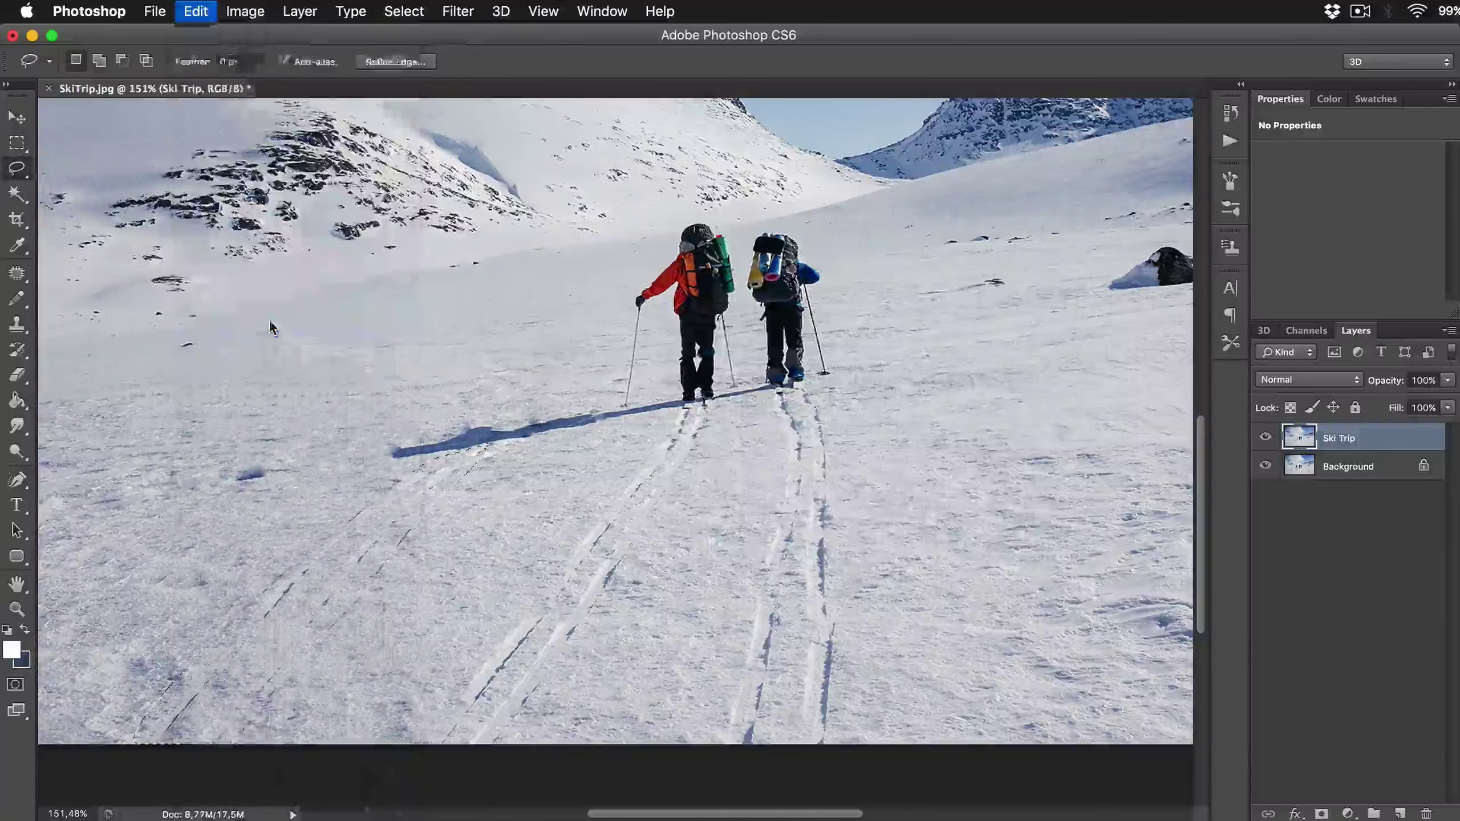
- Fill the ski-track selection with Content-Aware as the source, turning it into plain snow
{"action": "left_click", "coordinate": [802, 323]}
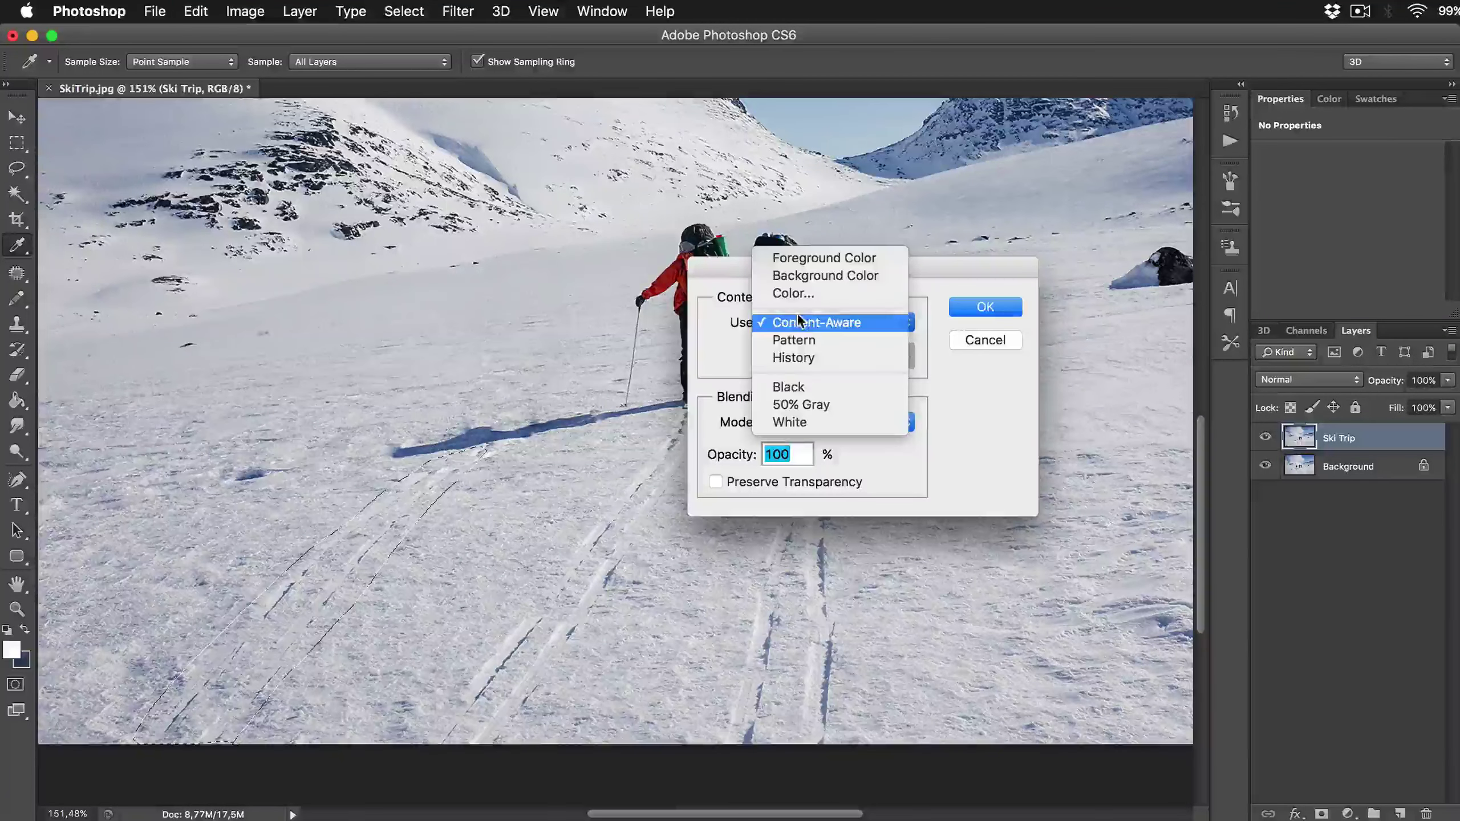
{"action": "left_click", "coordinate": [968, 314]}
{"action": "left_click", "coordinate": [975, 306]}
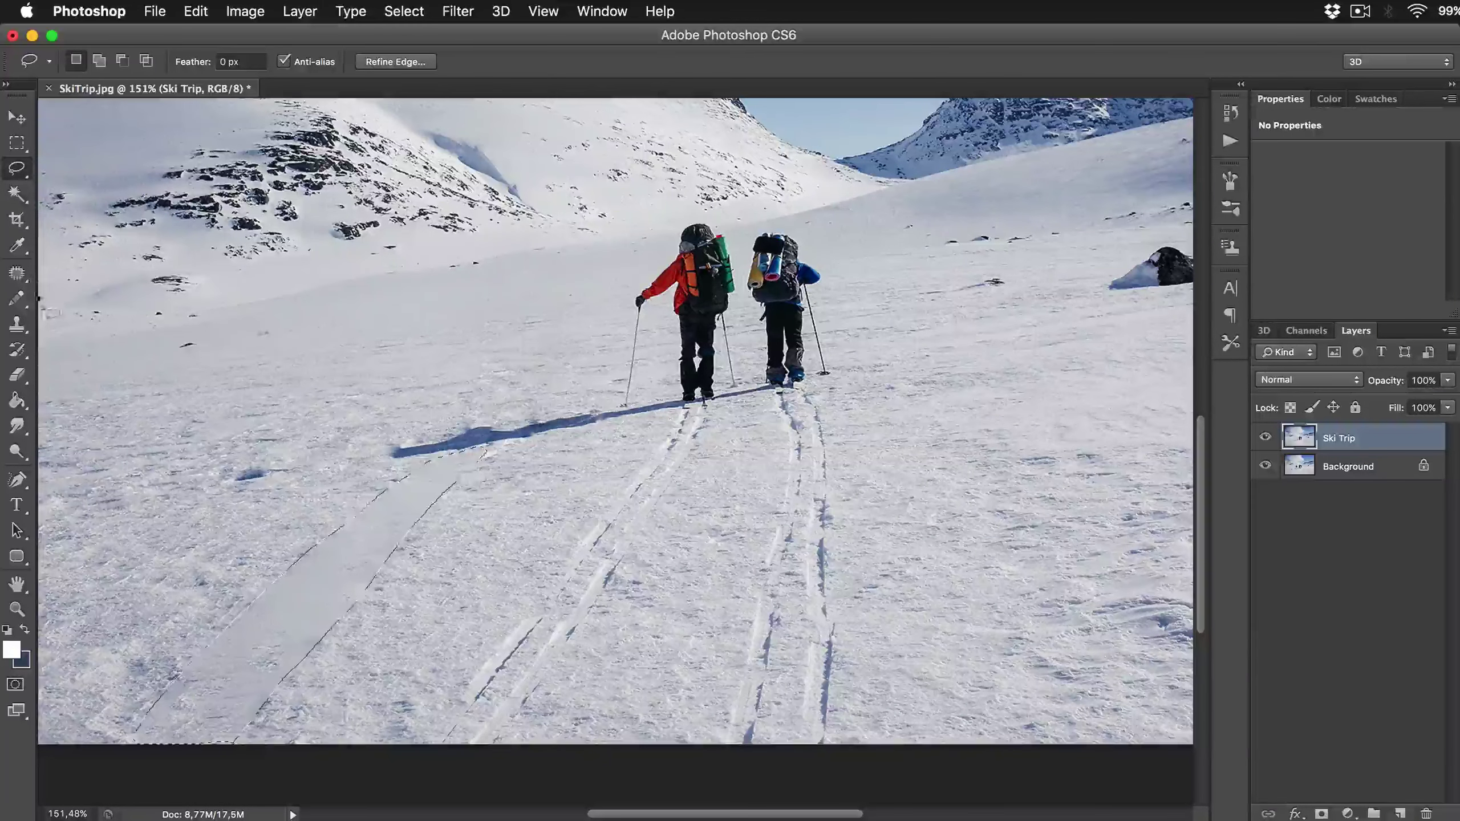
- Patch the smooth filled strip with nearby textured snow, then clear the selection
{"action": "left_click", "coordinate": [16, 274]}
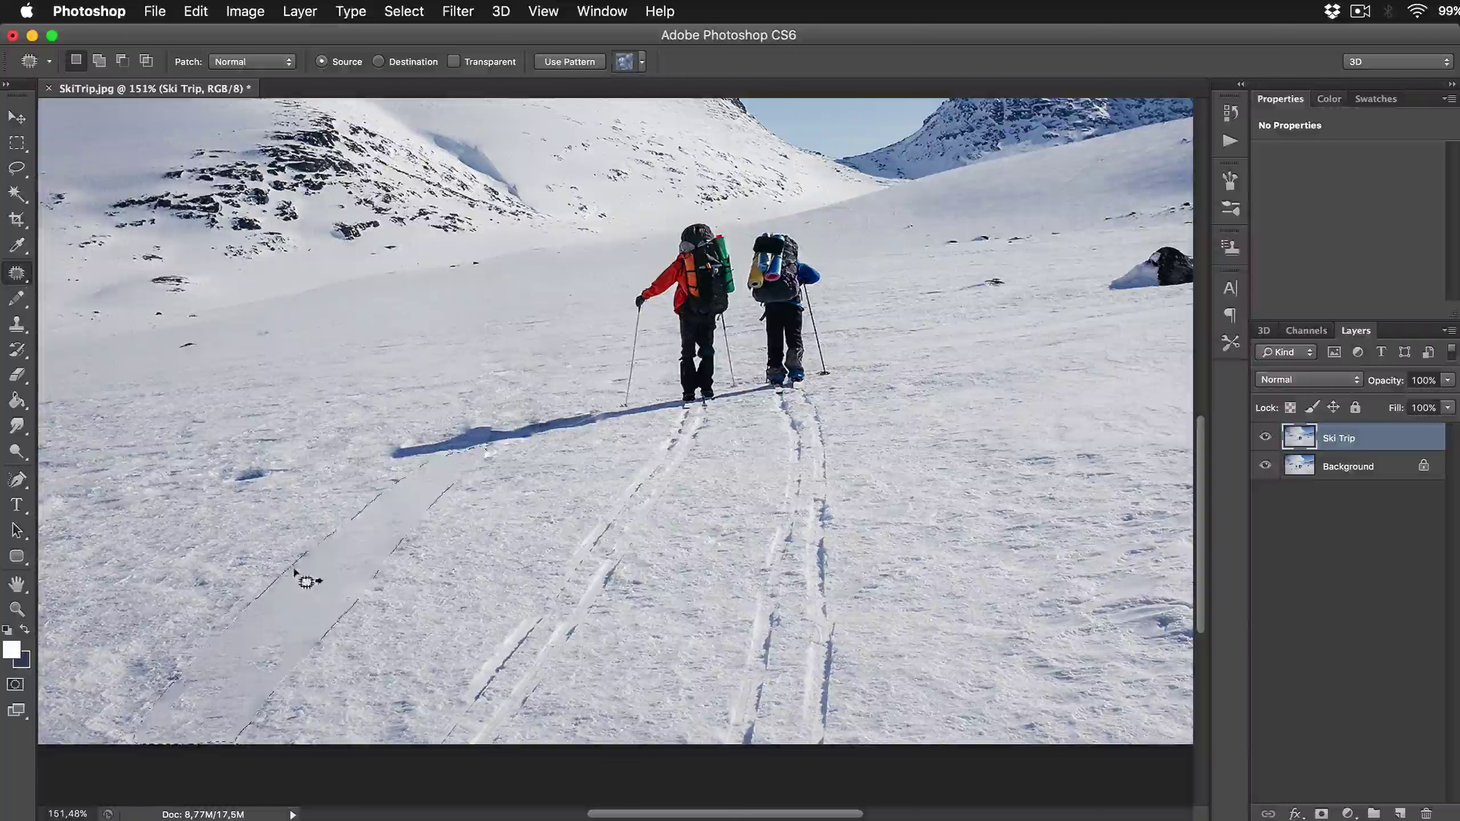
{"action": "left_click_drag", "start_coordinate": [303, 573], "coordinate": [175, 574]}
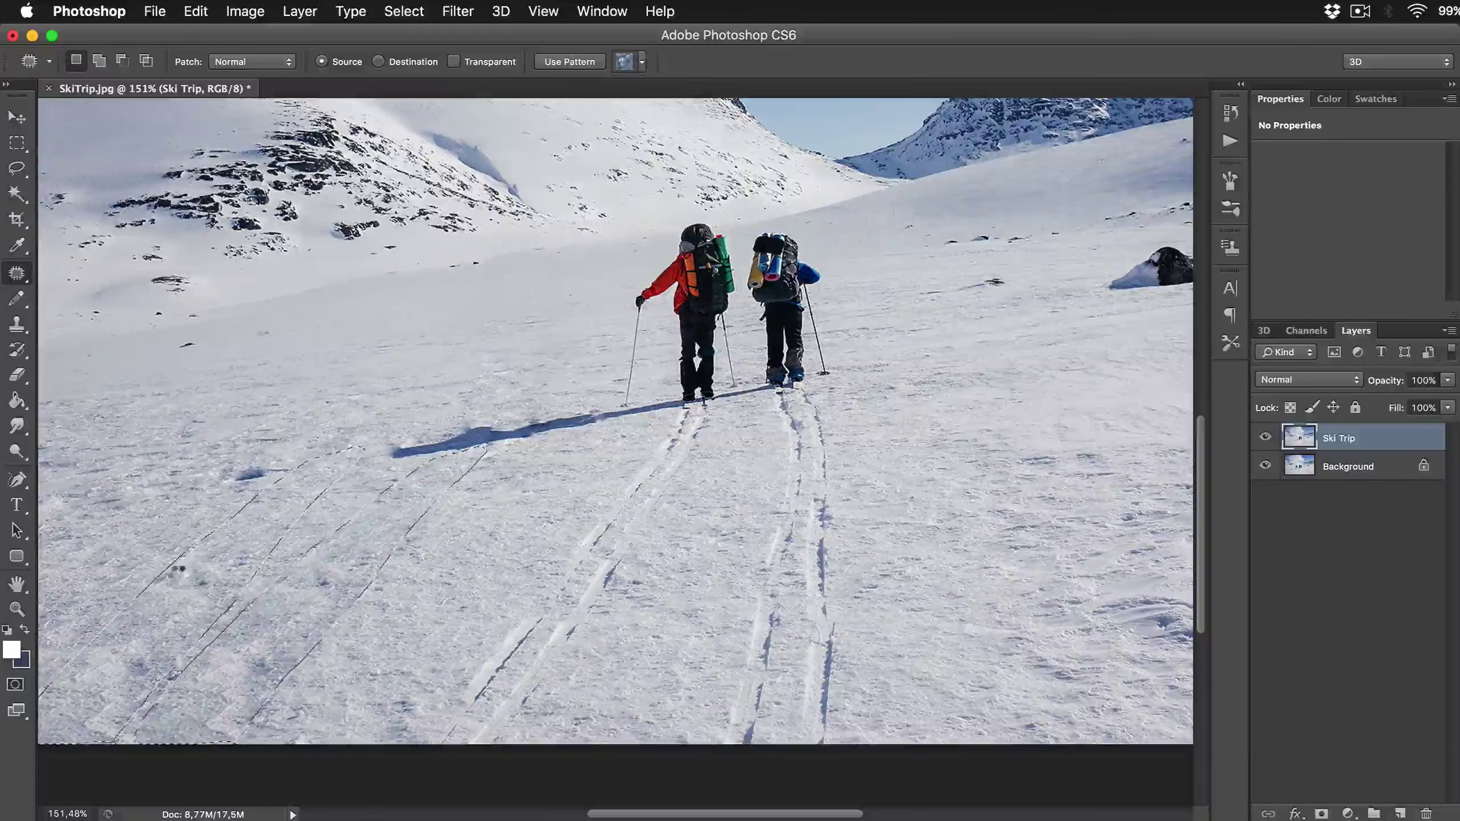
{"action": "left_click_drag", "start_coordinate": [174, 575], "coordinate": [431, 635]}
{"action": "key", "text": "m"}
{"action": "key", "text": "super+d"}
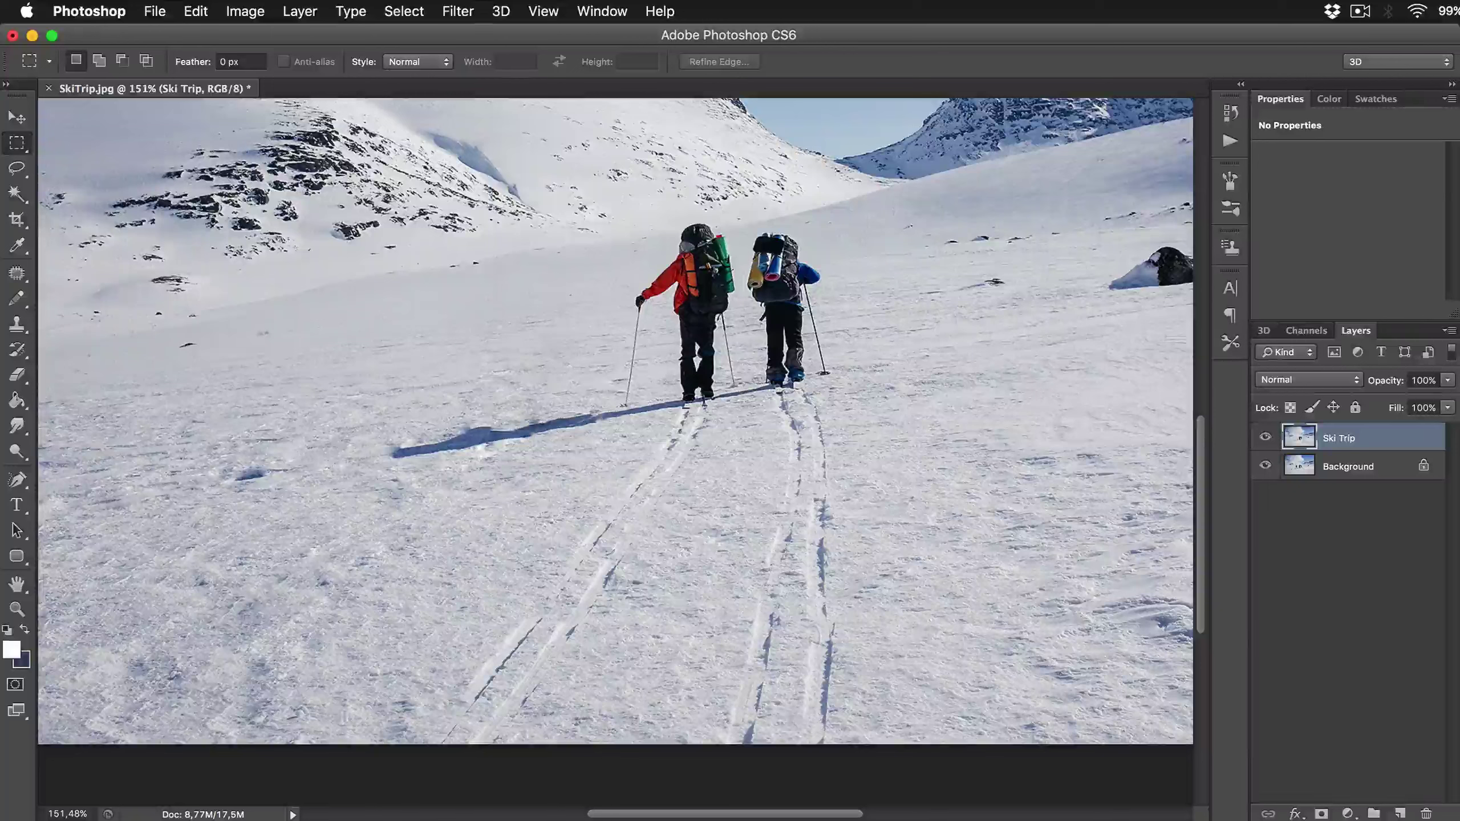
- Heal away the bluish spot near the skiers' shadow with the Healing Brush Tool
{"action": "scroll", "coordinate": [241, 454], "scroll_direction": "up", "scroll_amount": 3}
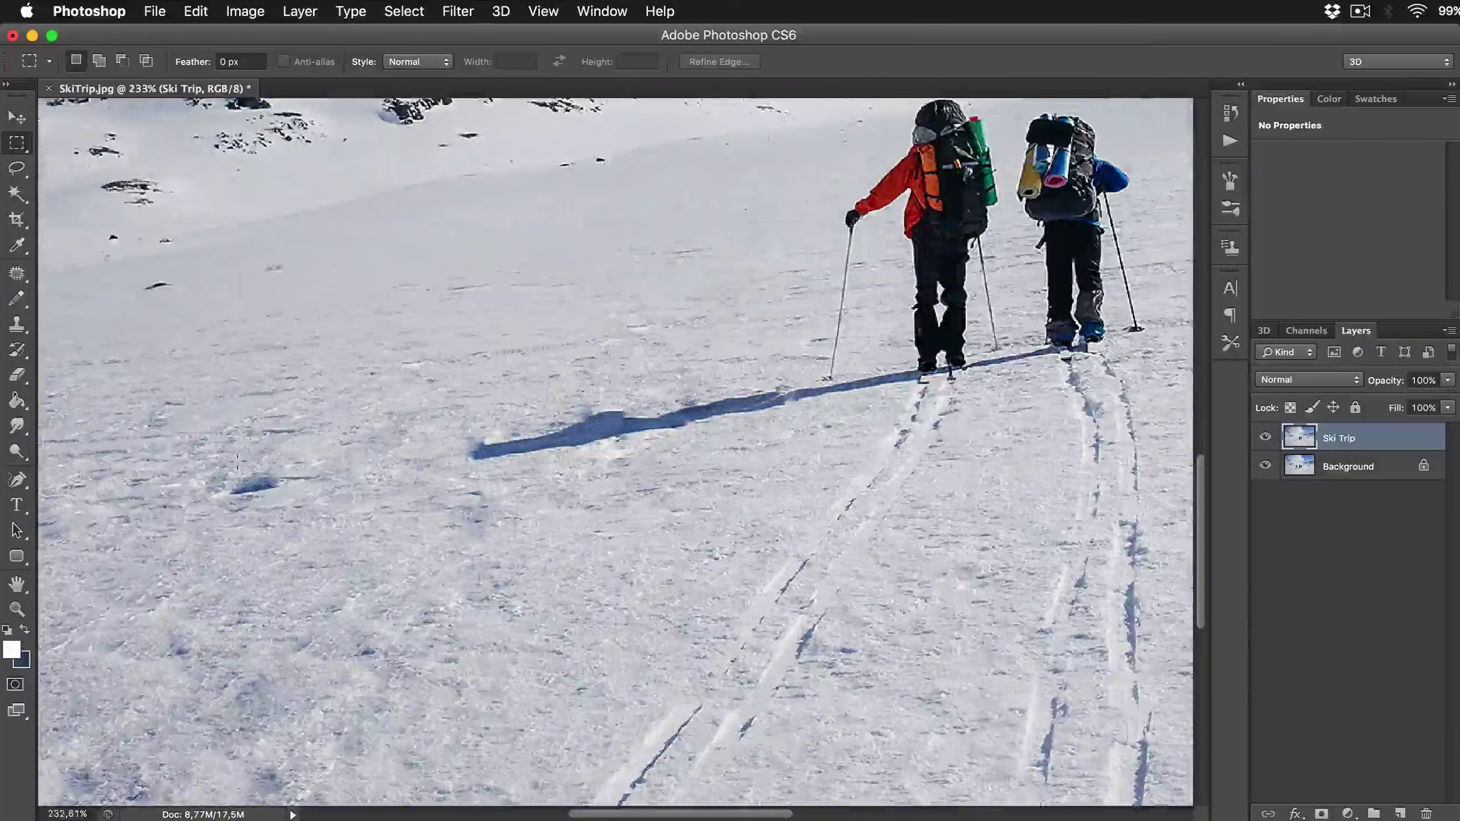
{"action": "left_click", "coordinate": [16, 273]}
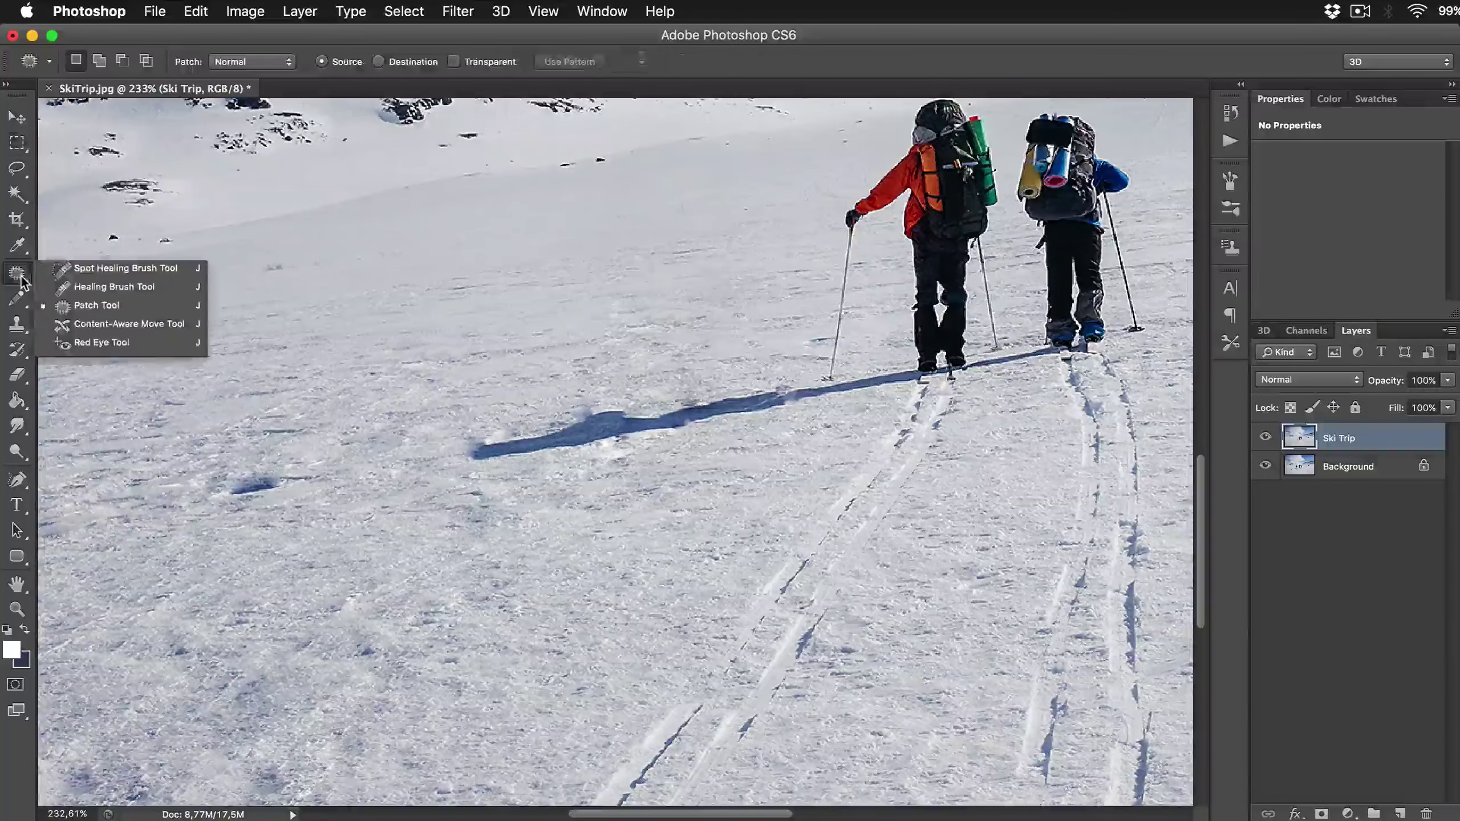
{"action": "left_click", "coordinate": [90, 290]}
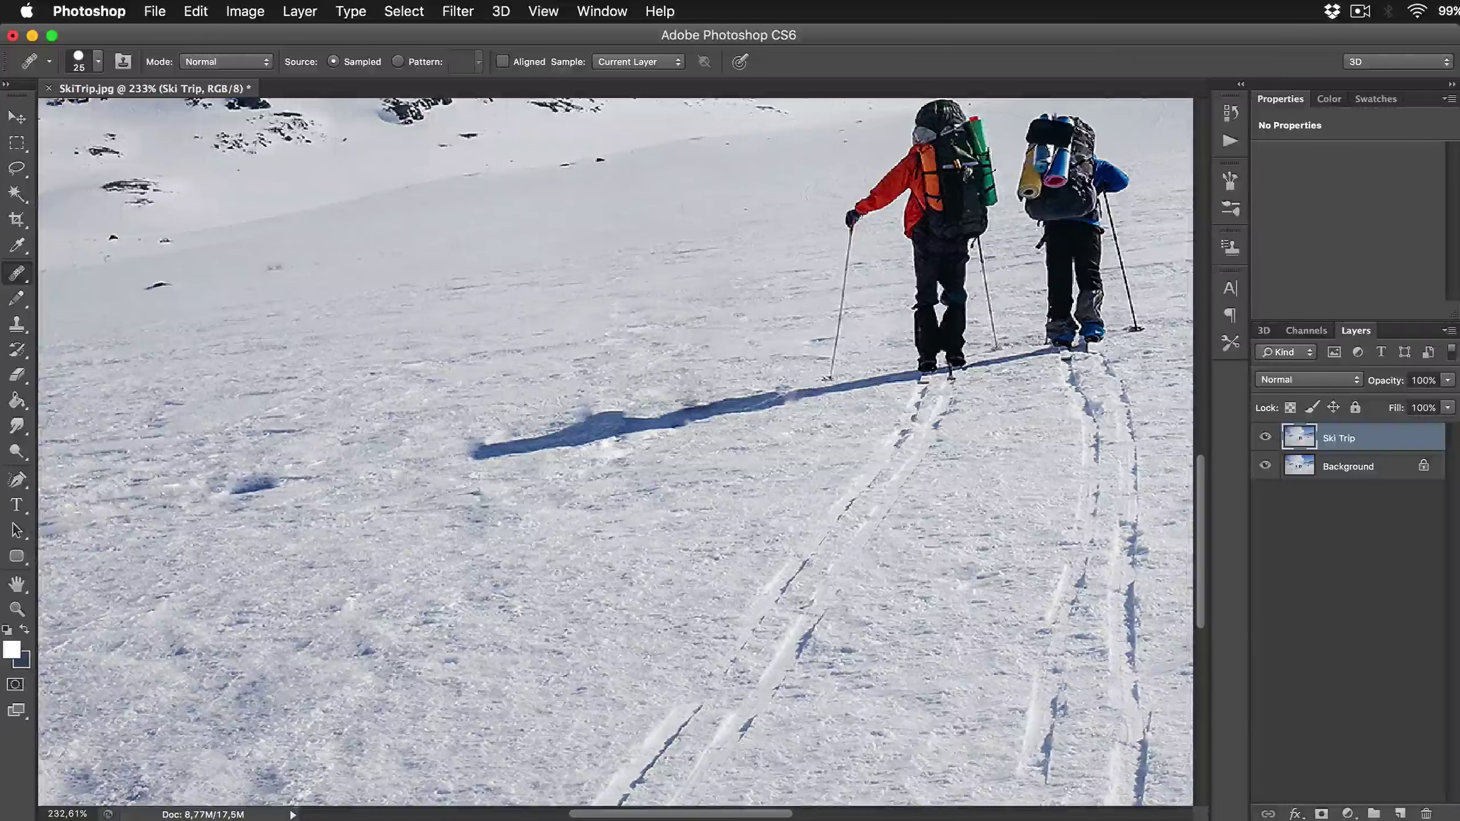
{"action": "left_click_drag", "start_coordinate": [215, 490], "coordinate": [296, 482]}
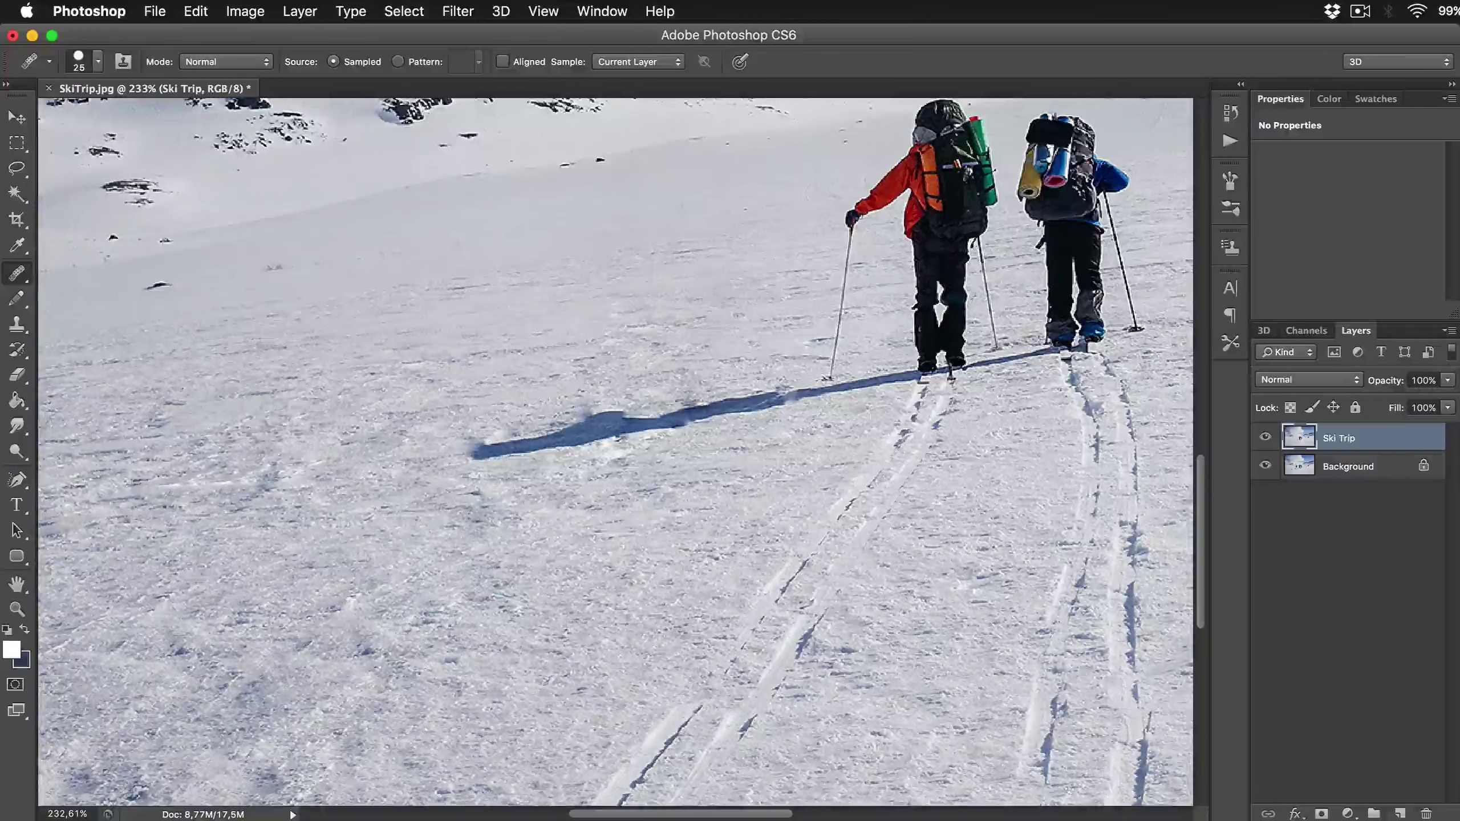
{"action": "scroll", "coordinate": [280, 419], "scroll_direction": "down", "scroll_amount": 5}
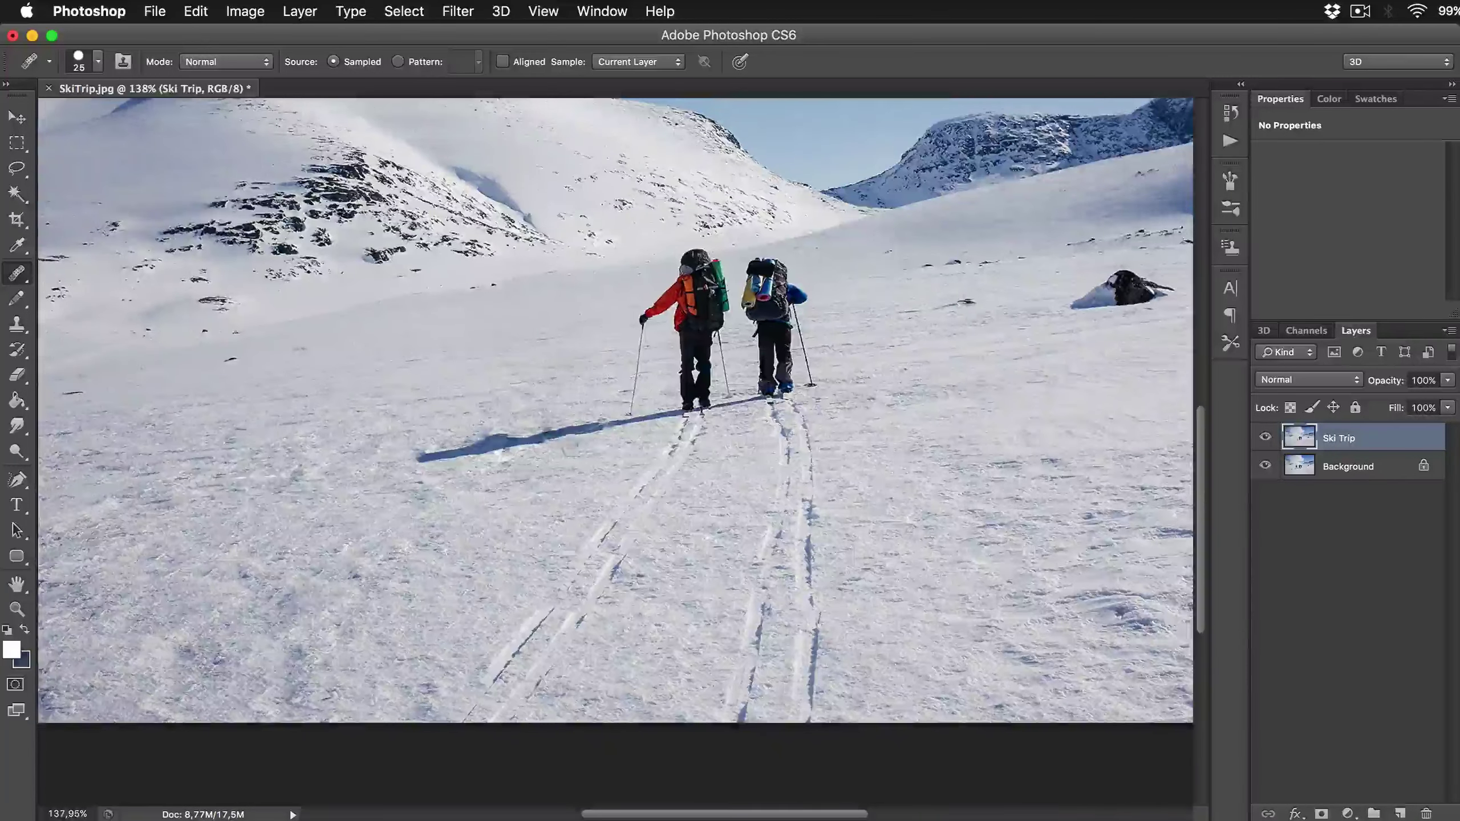
- At 391% zoom, heal the shadow's left tip from clean snow using the 25 px brush
{"action": "scroll", "coordinate": [502, 437], "scroll_direction": "up", "scroll_amount": 6}
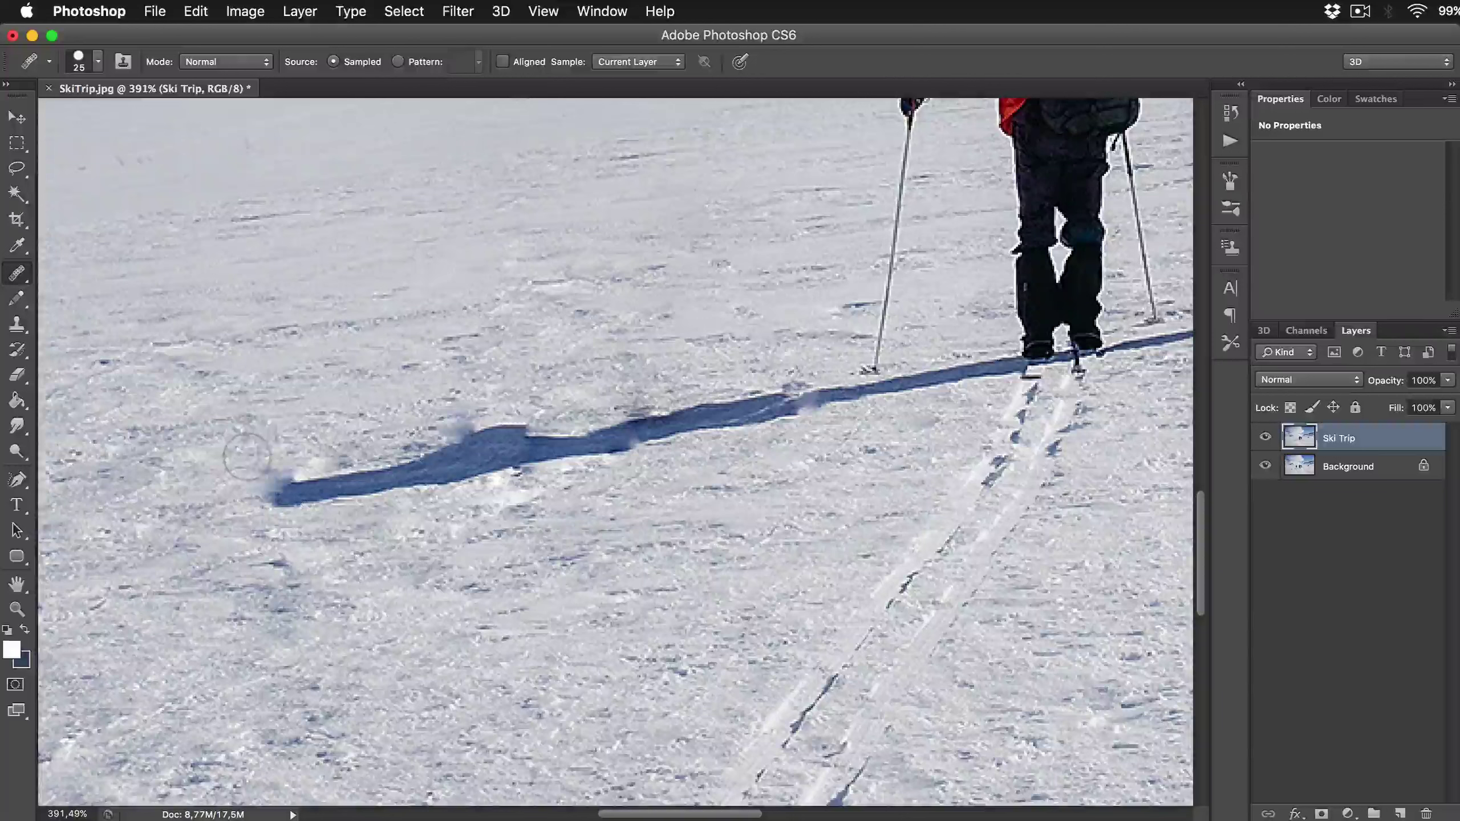
{"action": "right_click", "coordinate": [277, 459]}
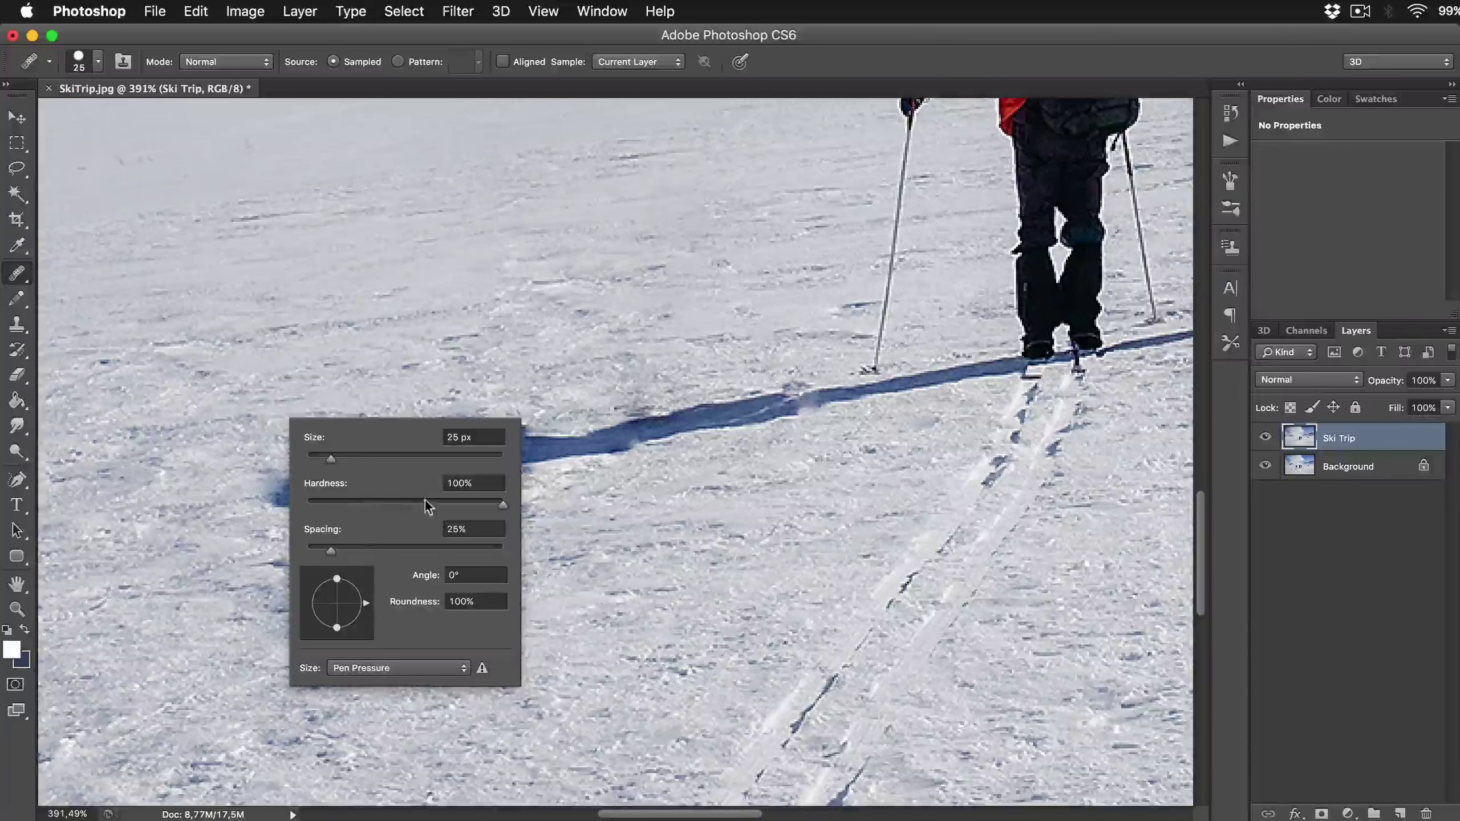
{"action": "left_click", "coordinate": [227, 426]}
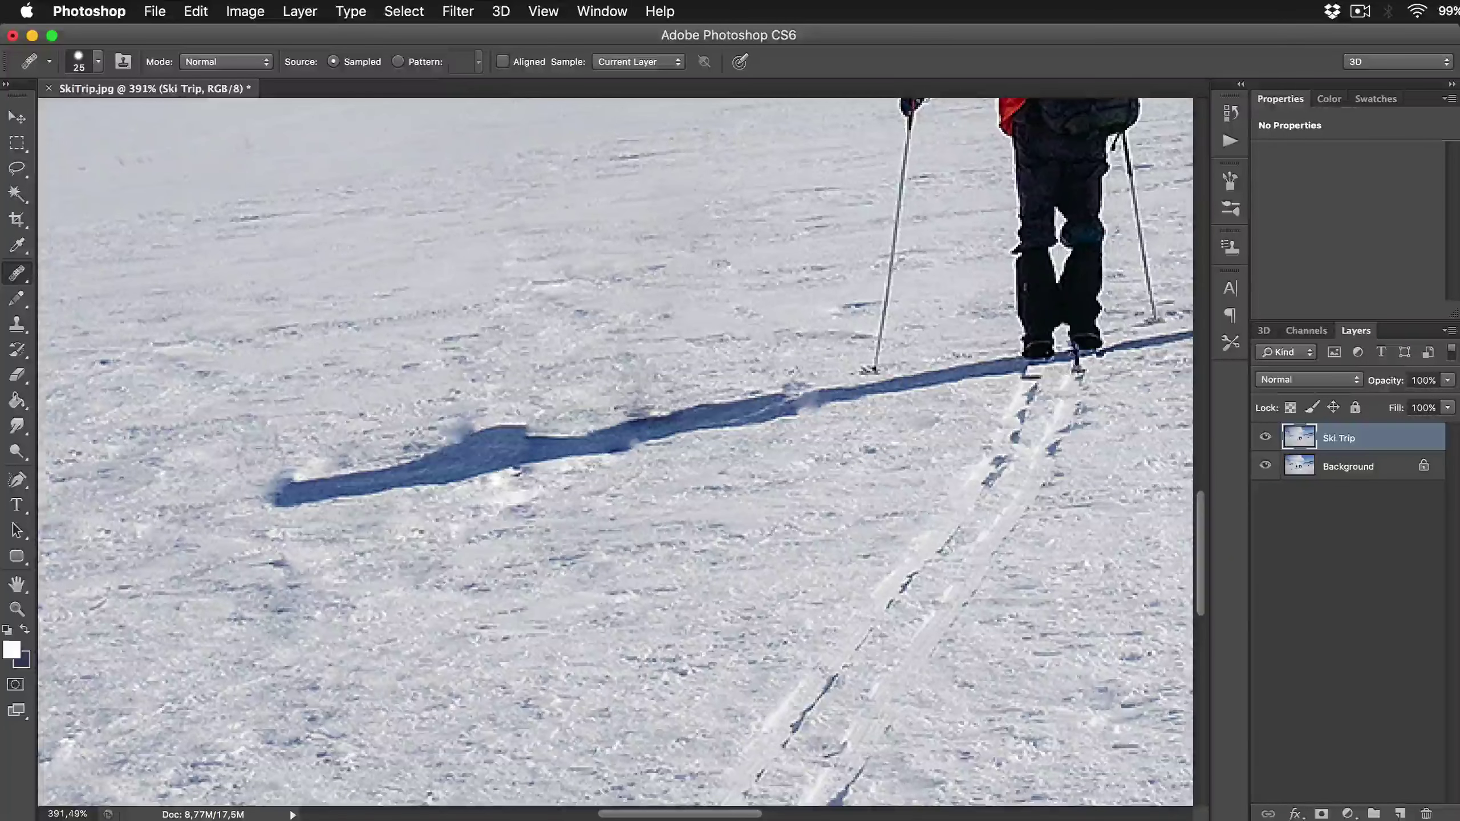
{"action": "left_click", "coordinate": [231, 431], "text": "alt"}
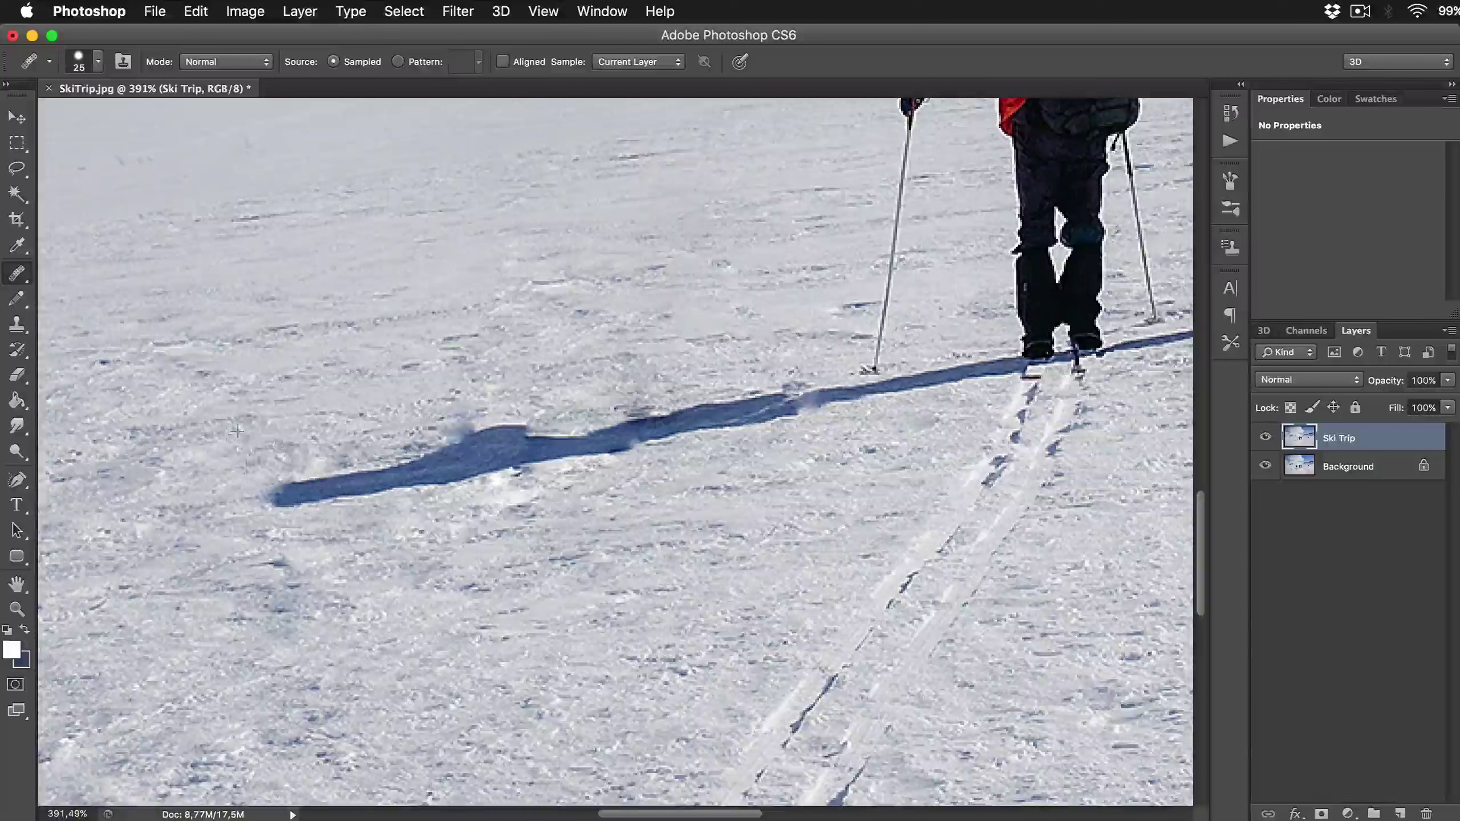
{"action": "mouse_move", "coordinate": [247, 469]}
{"action": "left_mouse_down"}
{"action": "mouse_move", "coordinate": [299, 461]}
{"action": "mouse_move", "coordinate": [242, 489]}
{"action": "left_mouse_up"}
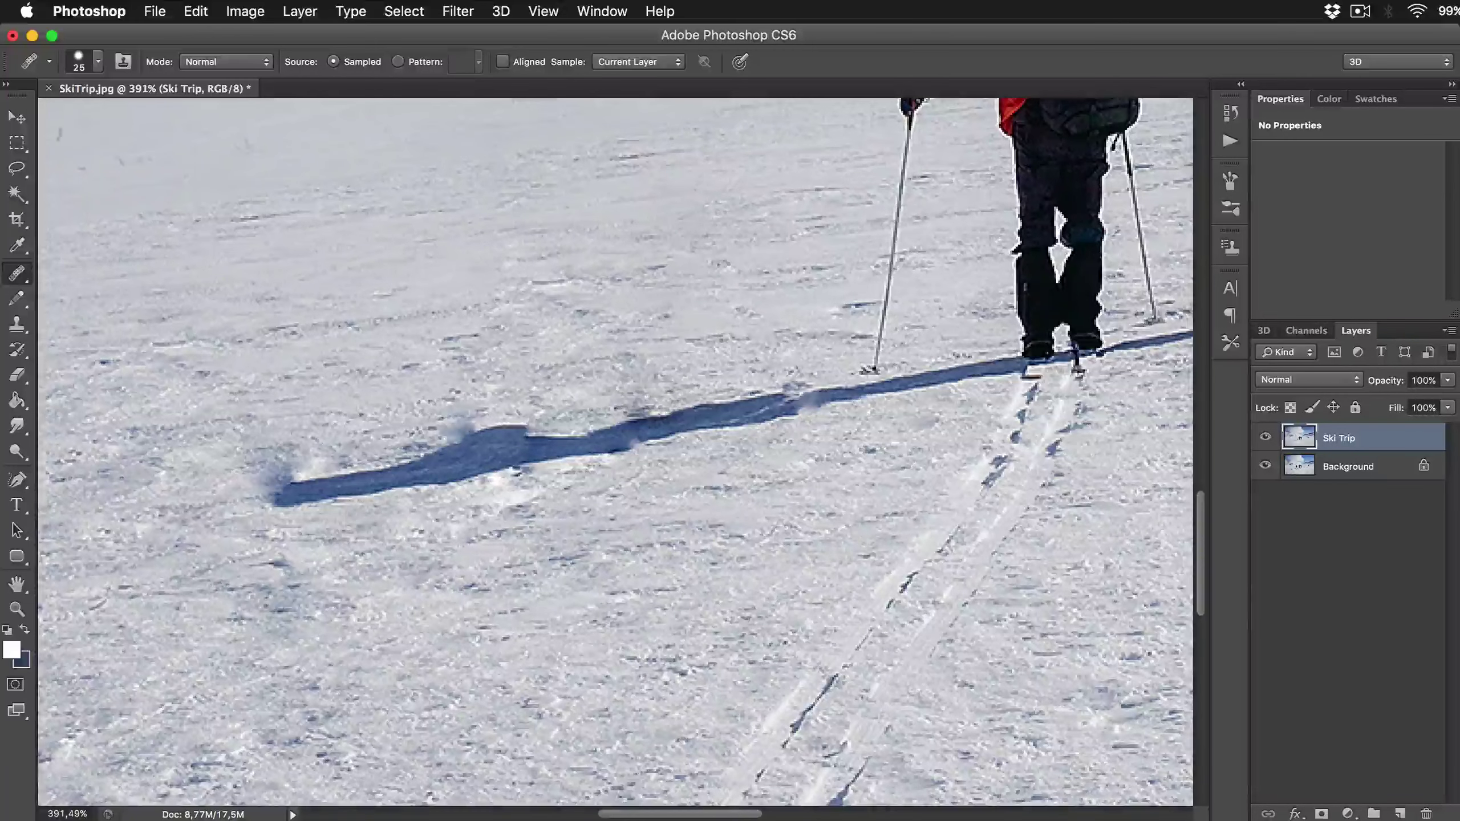
{"action": "left_click", "coordinate": [217, 64]}
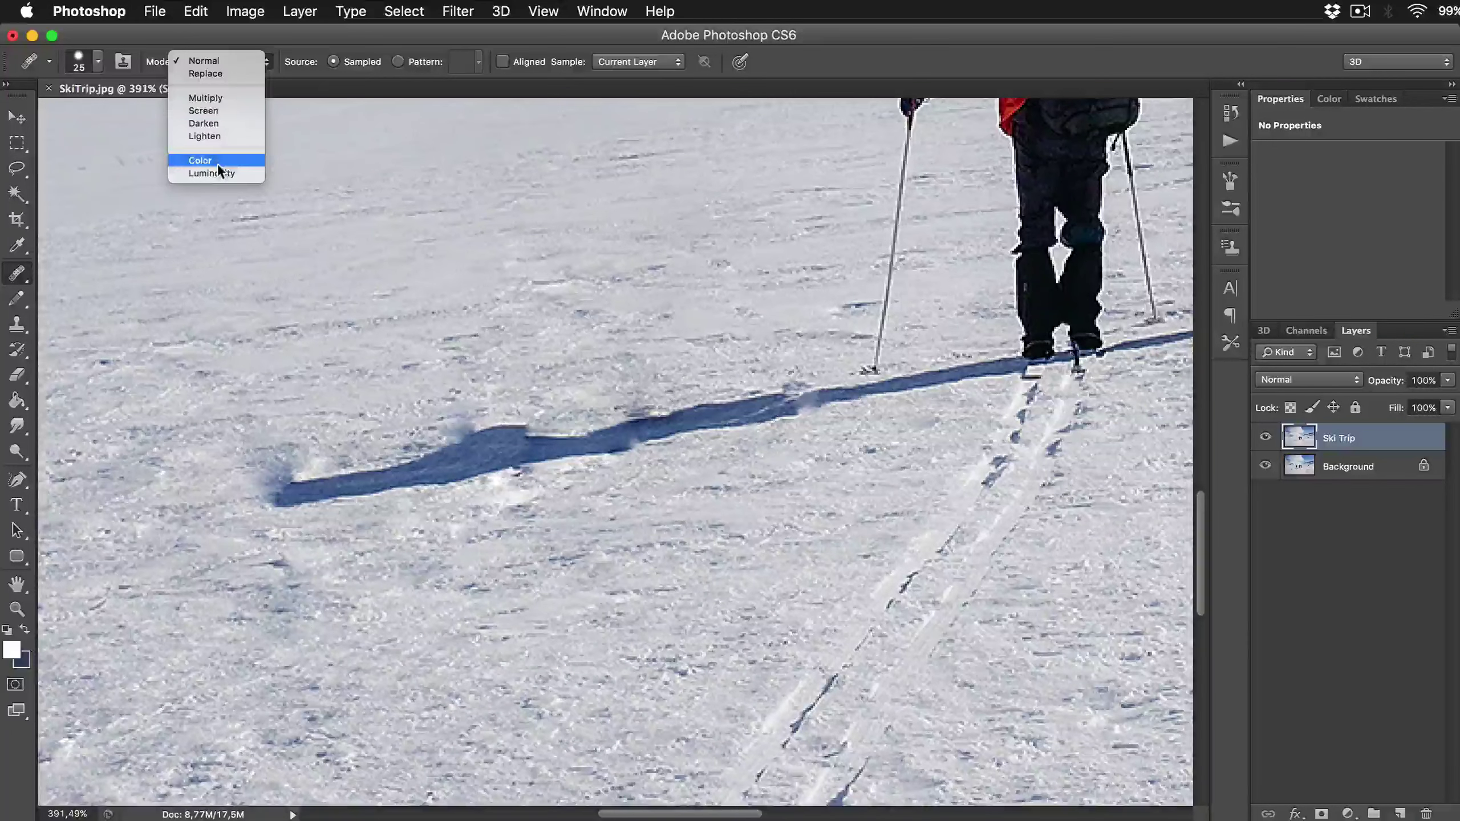
- Switch healing to Replace mode and heal the shadow tip smaller and lighter
{"action": "left_click", "coordinate": [207, 73]}
{"action": "left_click", "coordinate": [237, 397], "text": "alt"}
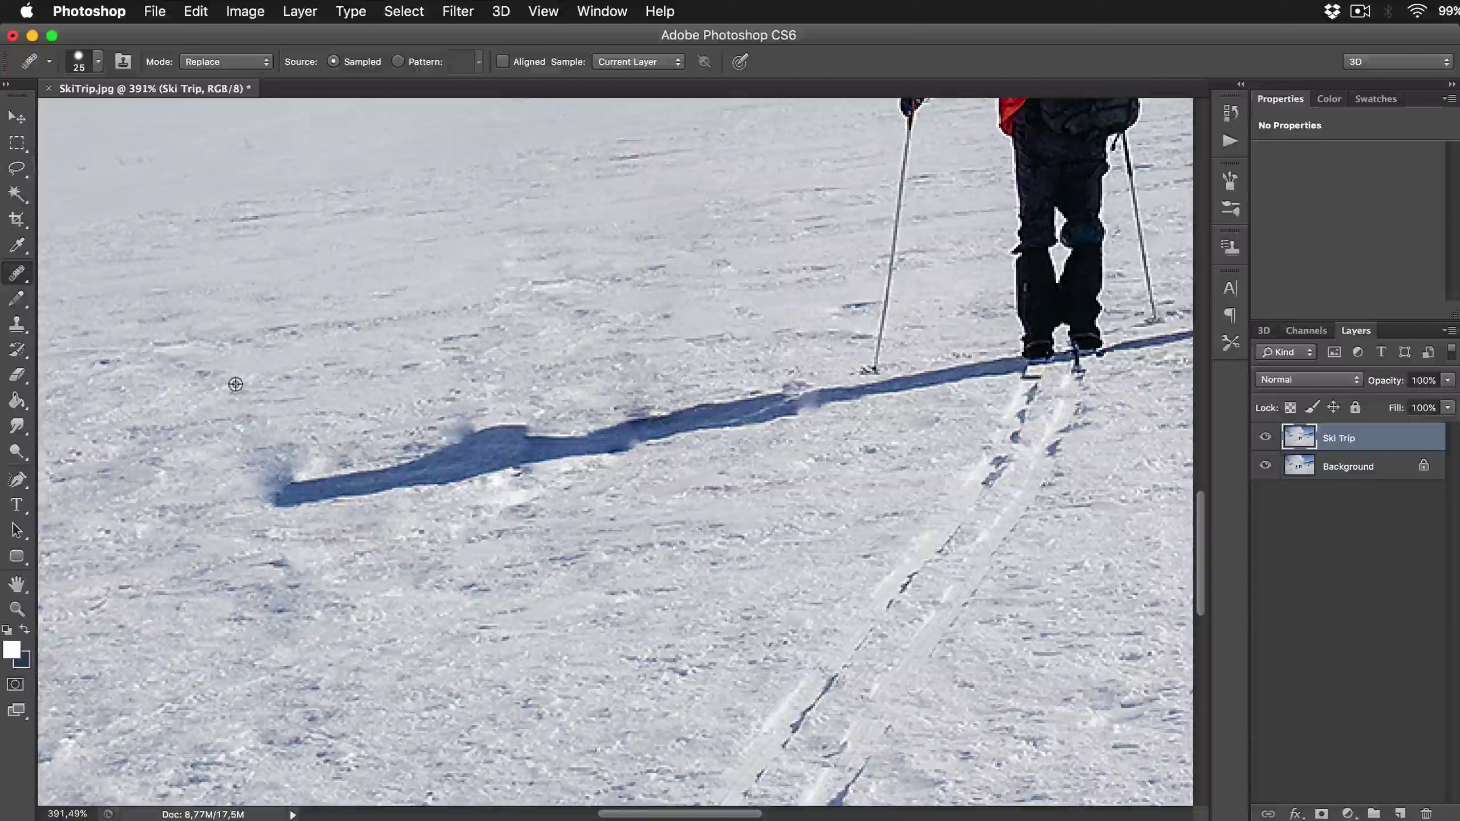
{"action": "mouse_move", "coordinate": [253, 425]}
{"action": "left_mouse_down"}
{"action": "mouse_move", "coordinate": [258, 468]}
{"action": "mouse_move", "coordinate": [298, 467]}
{"action": "mouse_move", "coordinate": [256, 492]}
{"action": "left_mouse_up"}
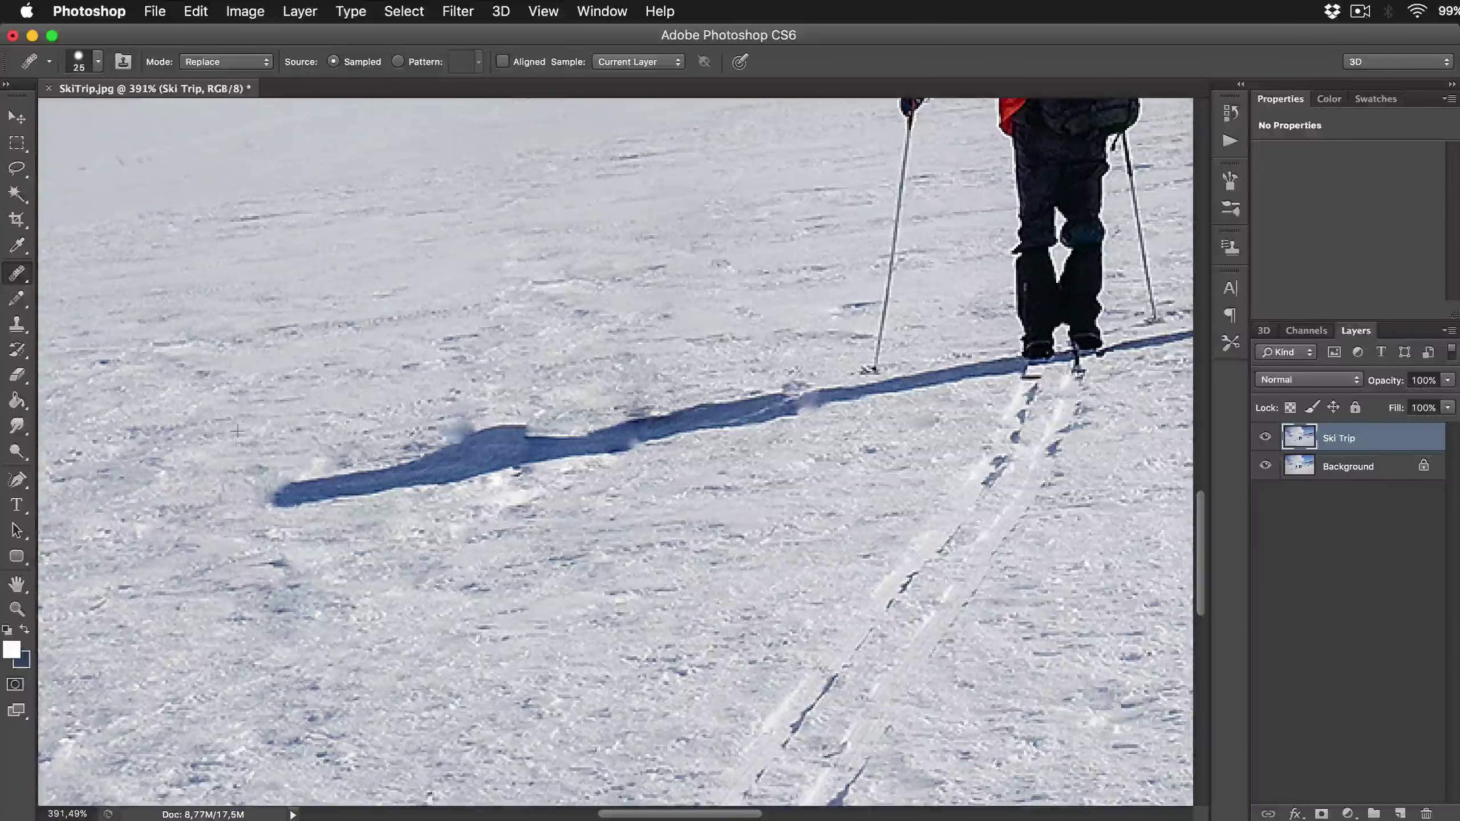
- Heal the fuzzy smudge above the shadow, then fit the whole photo on screen
{"action": "left_click", "coordinate": [422, 370], "text": "alt"}
{"action": "mouse_move", "coordinate": [438, 420]}
{"action": "left_mouse_down"}
{"action": "mouse_move", "coordinate": [478, 414]}
{"action": "mouse_move", "coordinate": [448, 408]}
{"action": "mouse_move", "coordinate": [460, 420]}
{"action": "left_mouse_up"}
{"action": "key", "text": "super+0"}
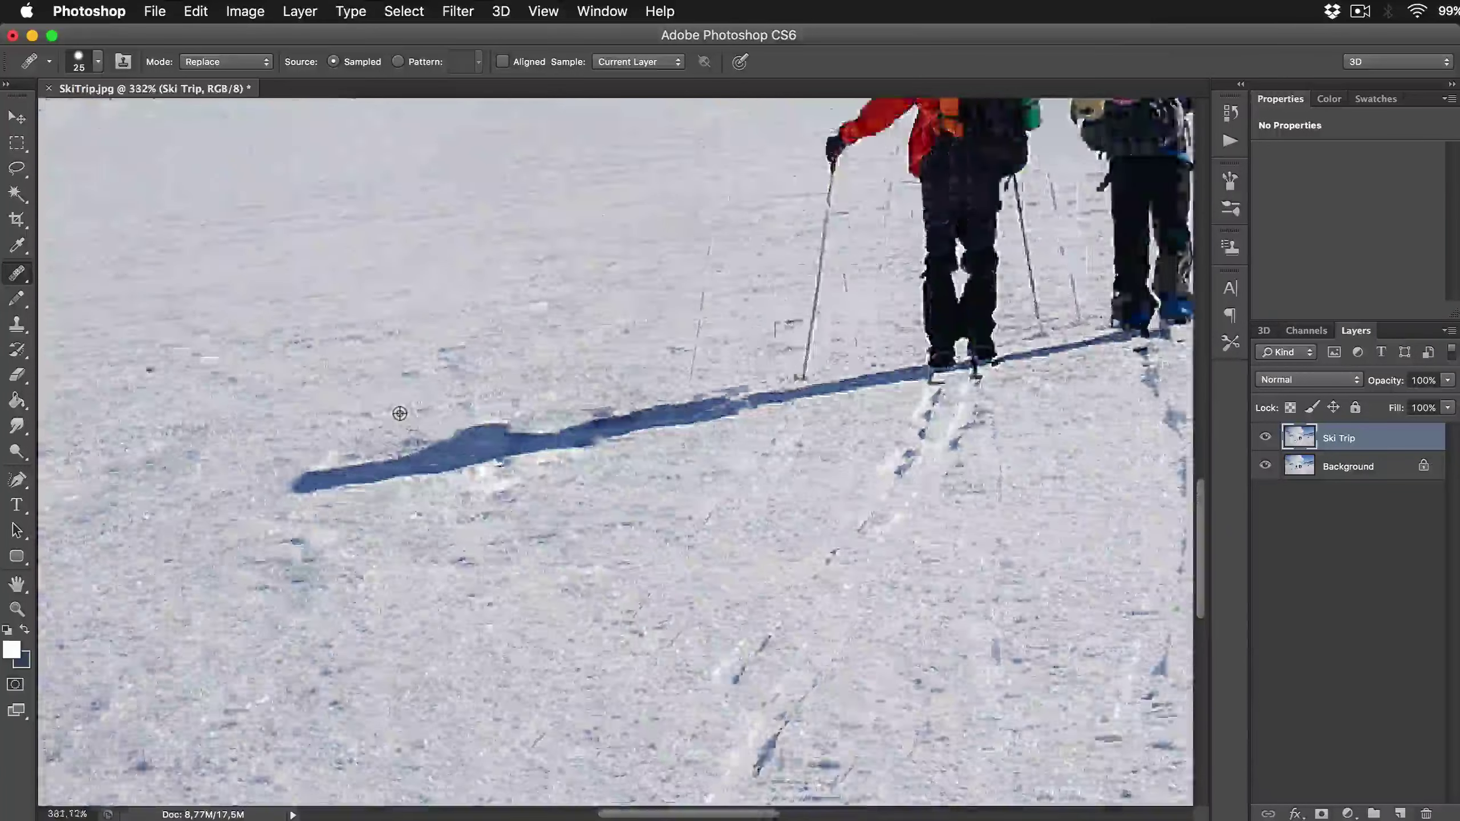
{"action": "scroll", "coordinate": [634, 481], "scroll_direction": "down", "scroll_amount": 2}
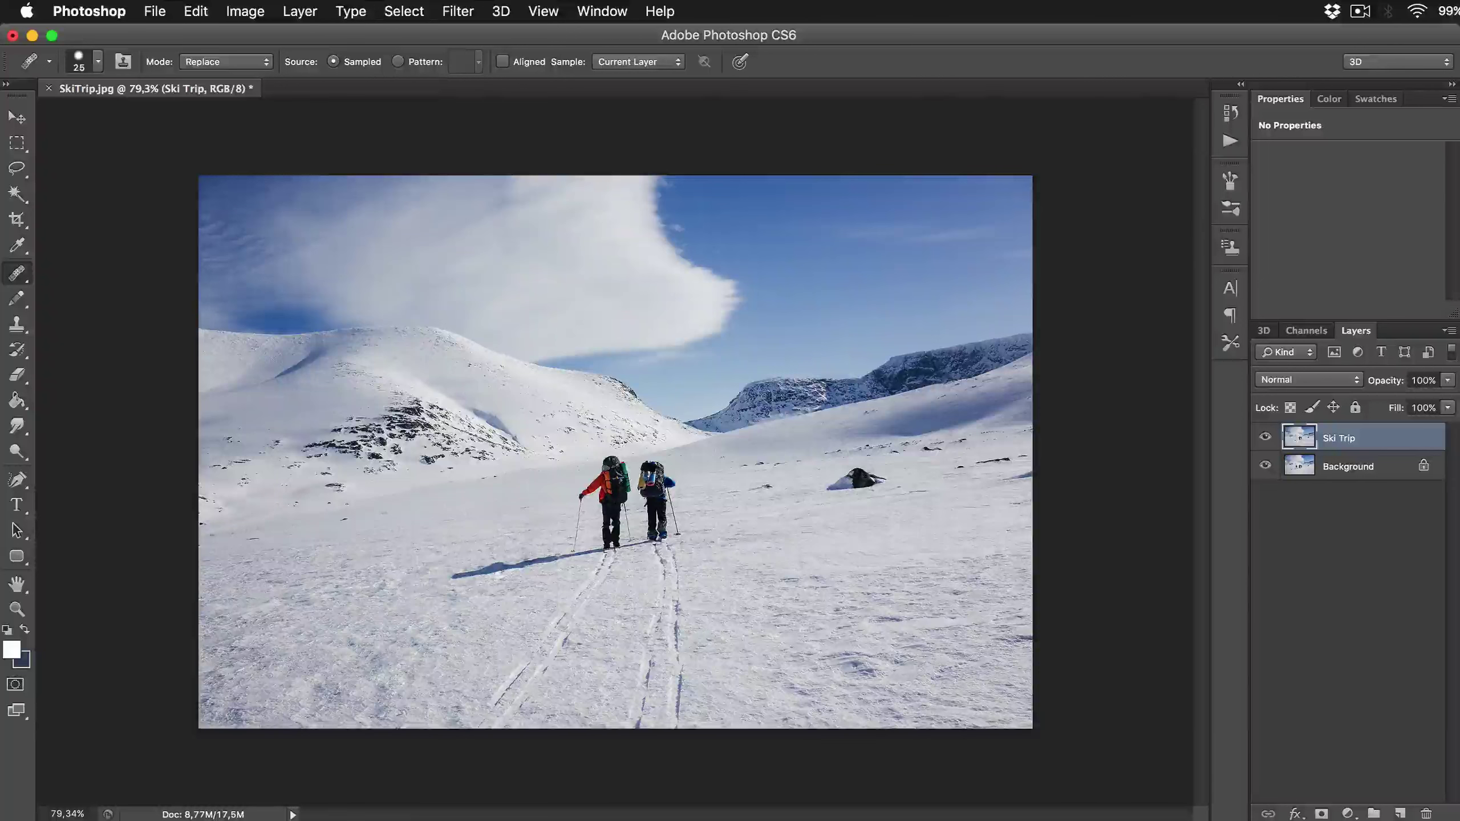
- View the retouched SkiTrip.jpg at 100% actual size and switch to the Move tool
{"action": "double_click", "coordinate": [16, 608]}
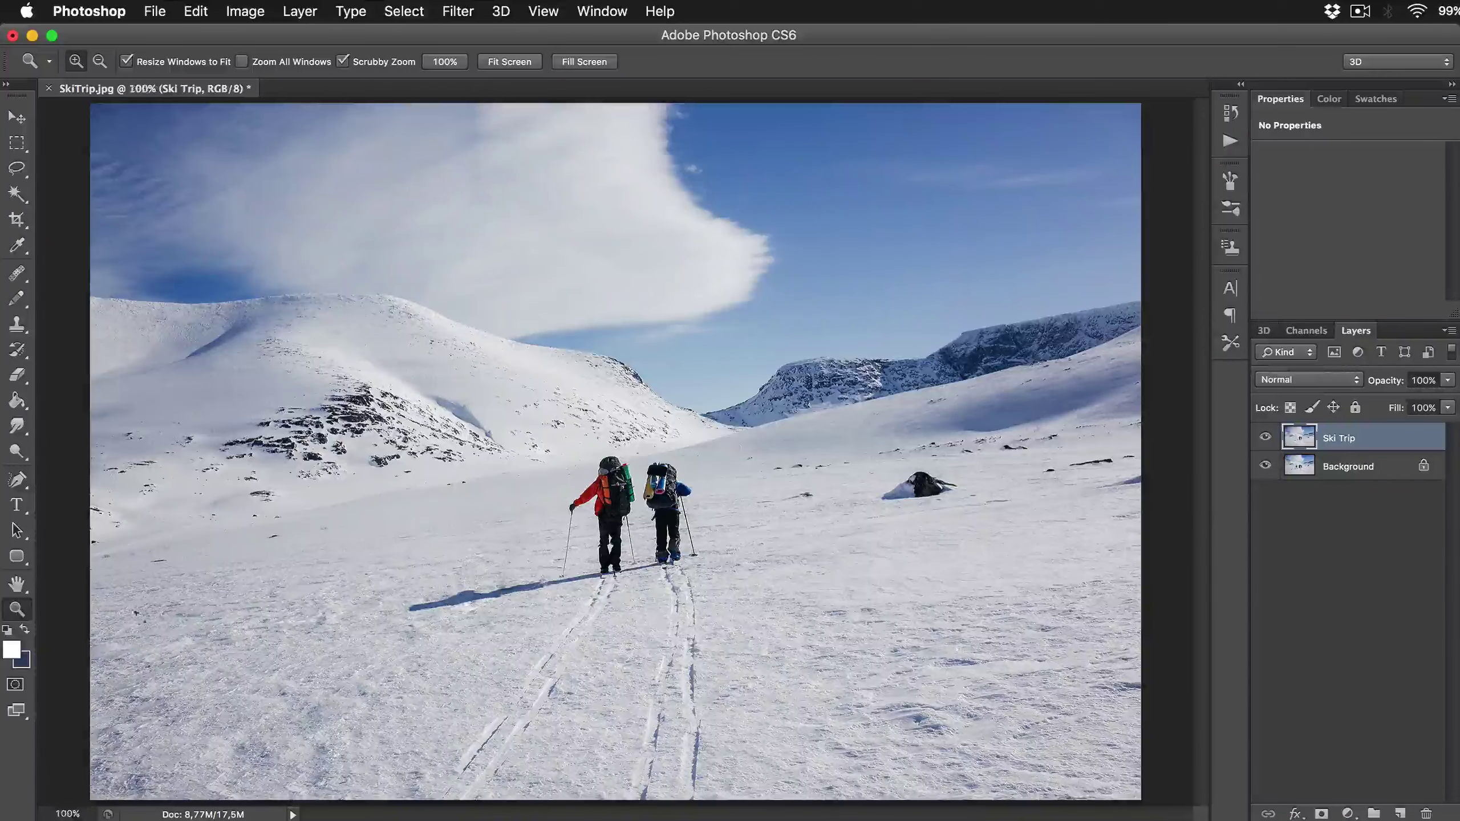
{"action": "key", "text": "v"}
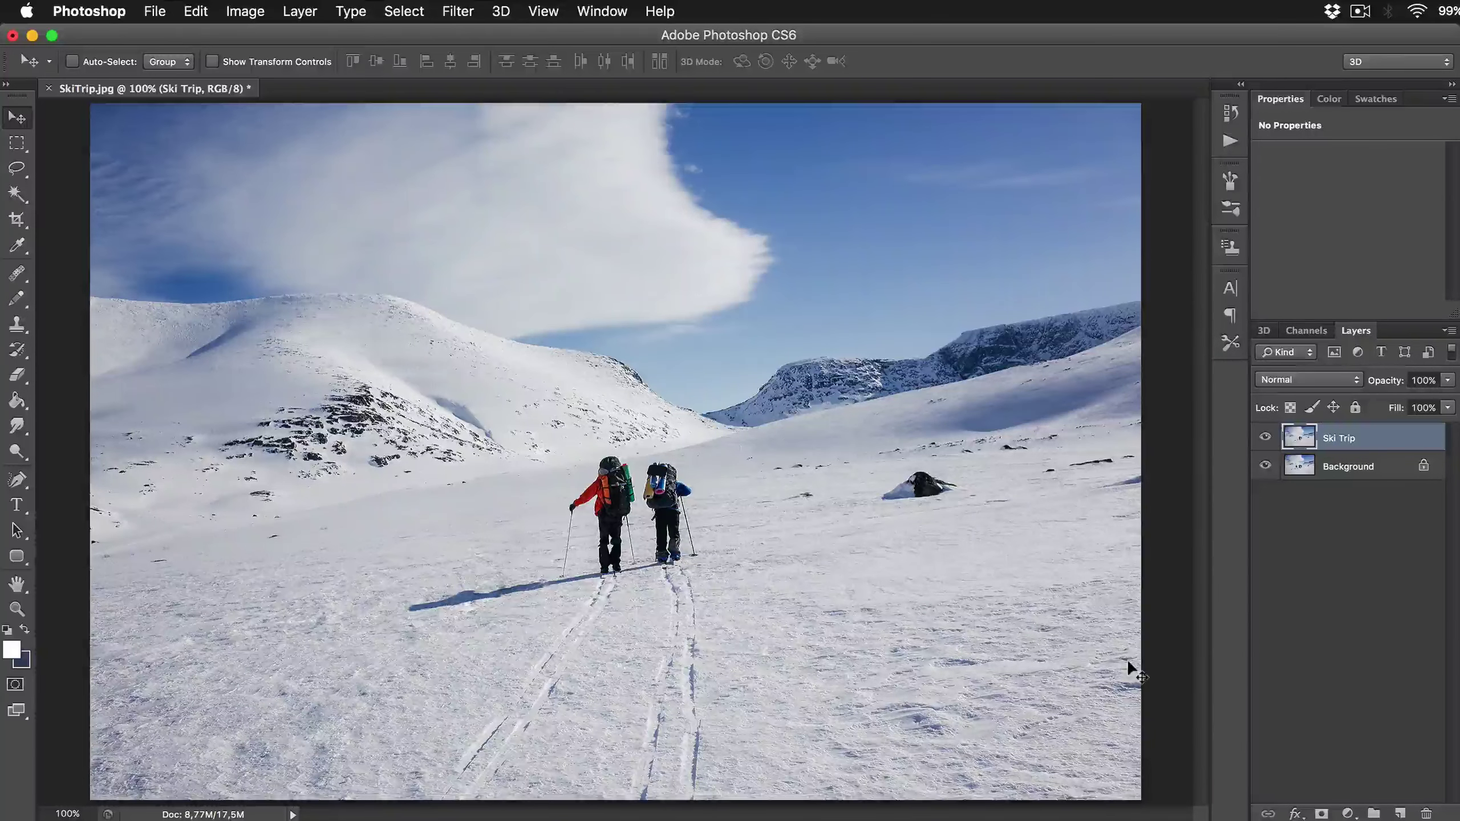